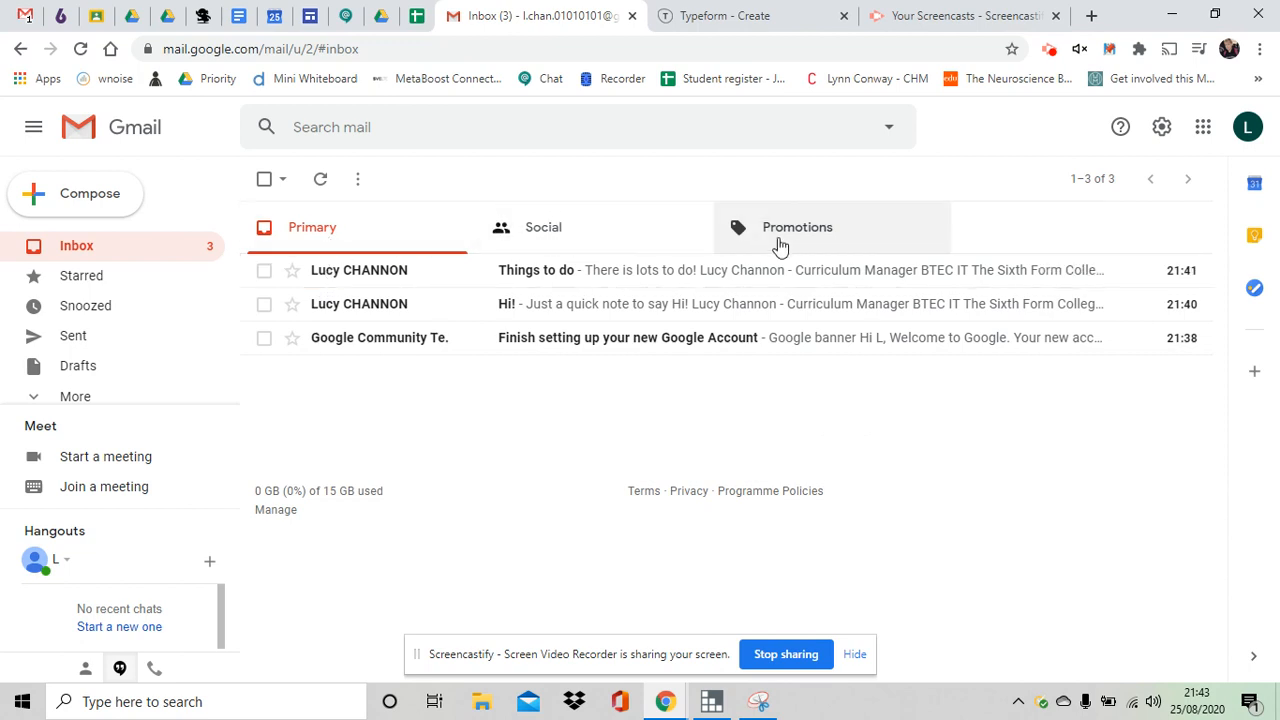
View the Social and Promotions categories of the inbox and return to Primary.
left_click(556, 238)
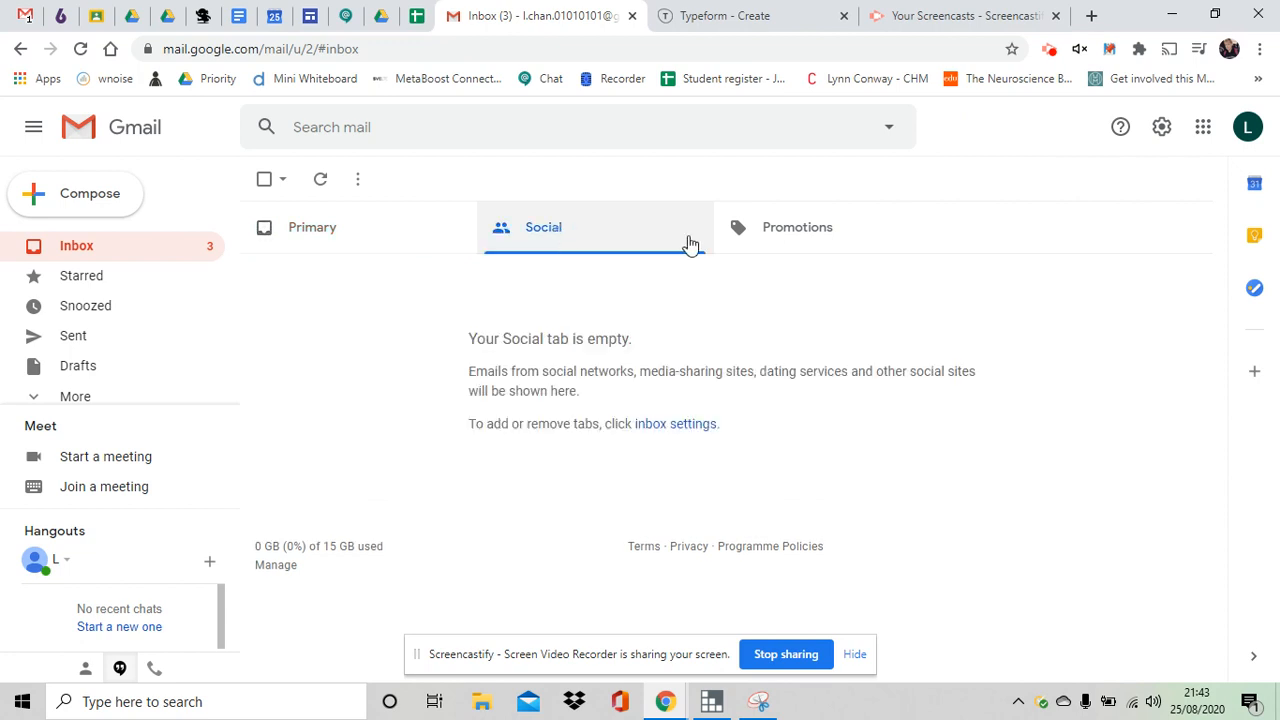
left_click(776, 240)
left_click(288, 233)
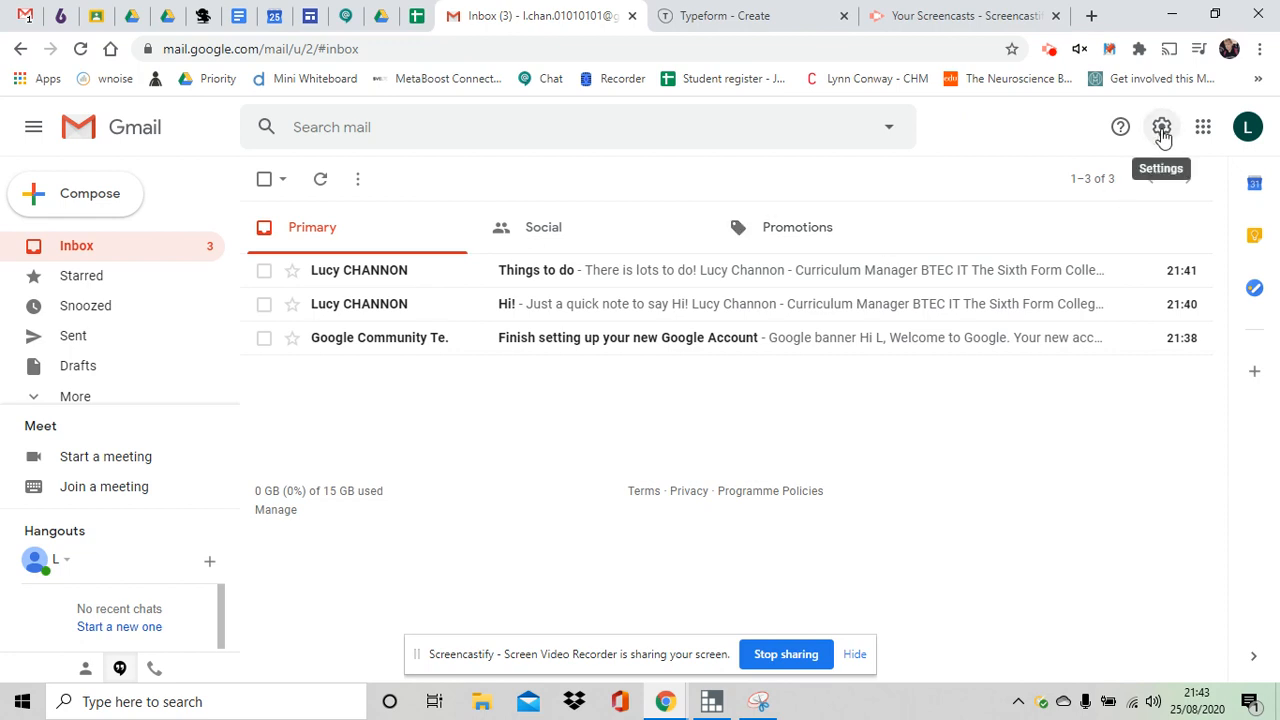
Enable the Updates category in the full Inbox settings and save the changes.
left_click(1162, 130)
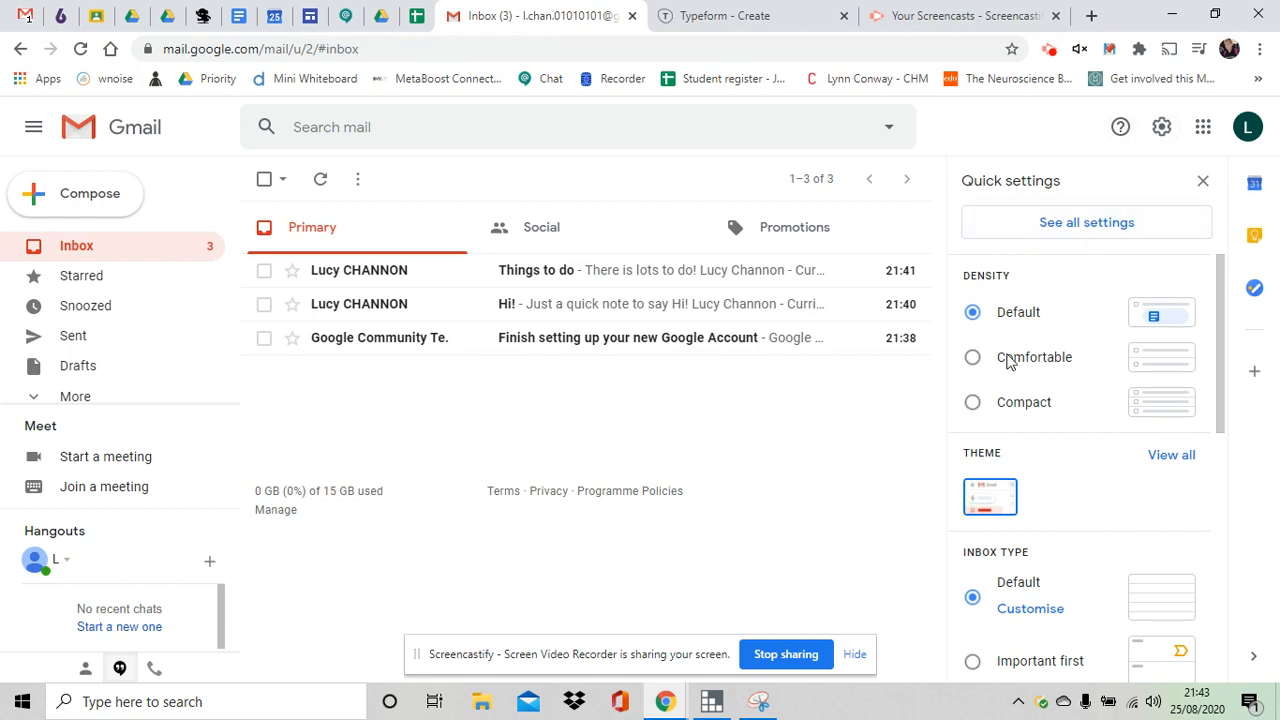
scroll(1095, 375, "down", 3)
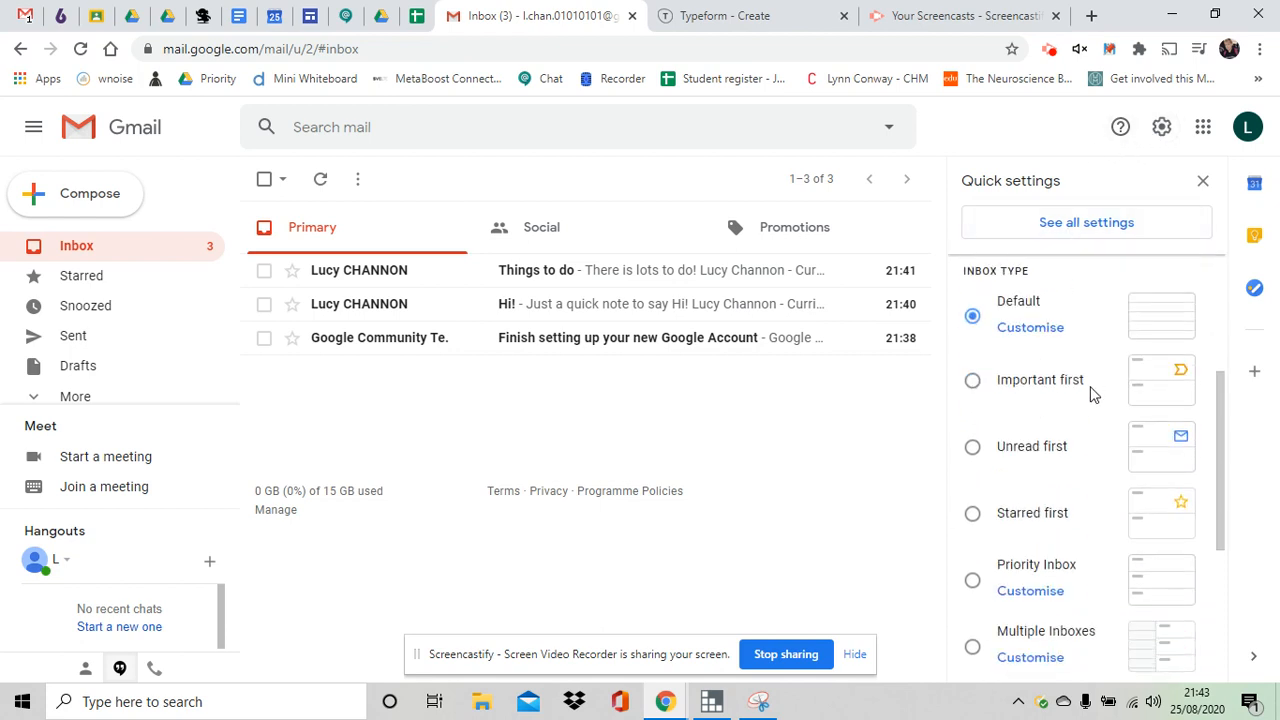
scroll(1093, 393, "up", 3)
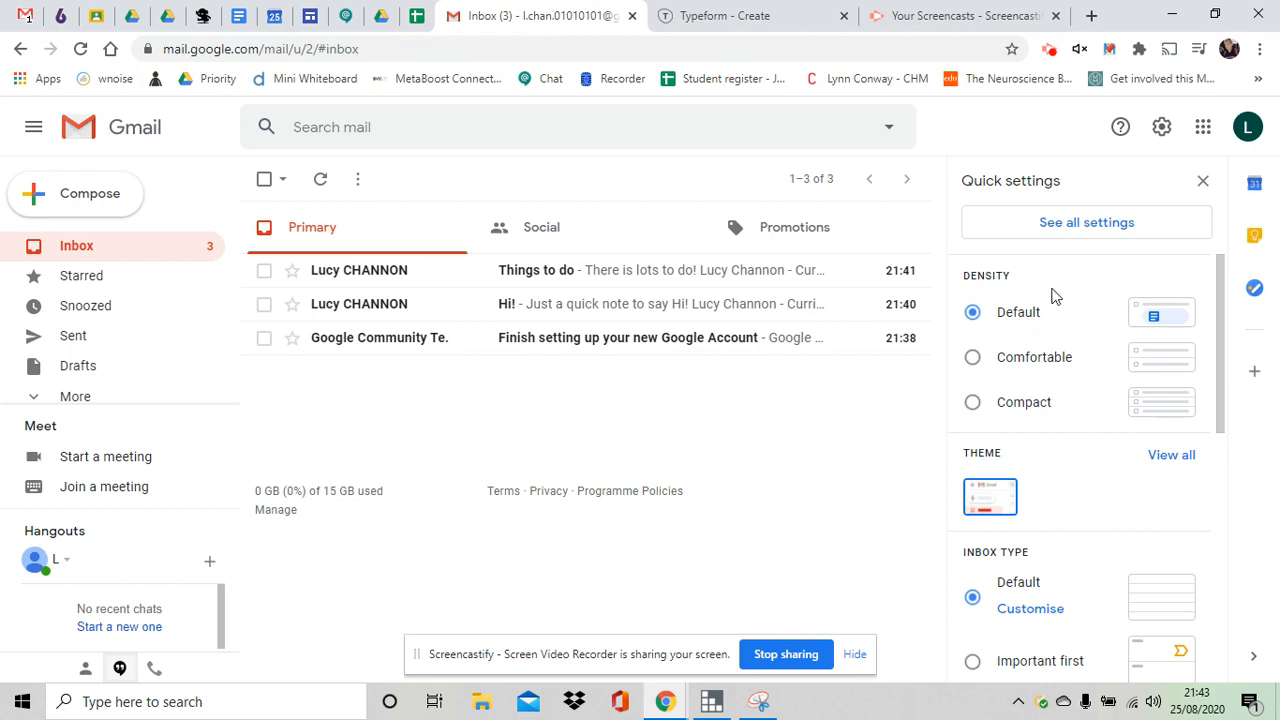
left_click(1078, 234)
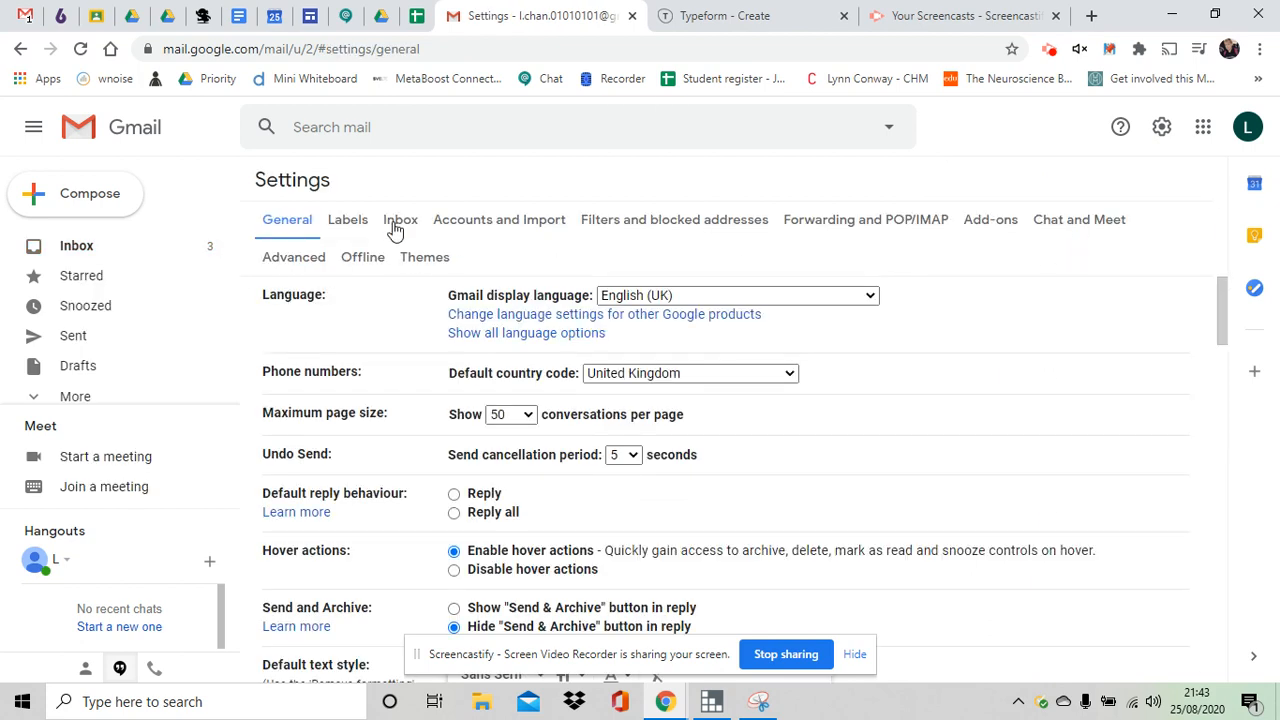
left_click(410, 221)
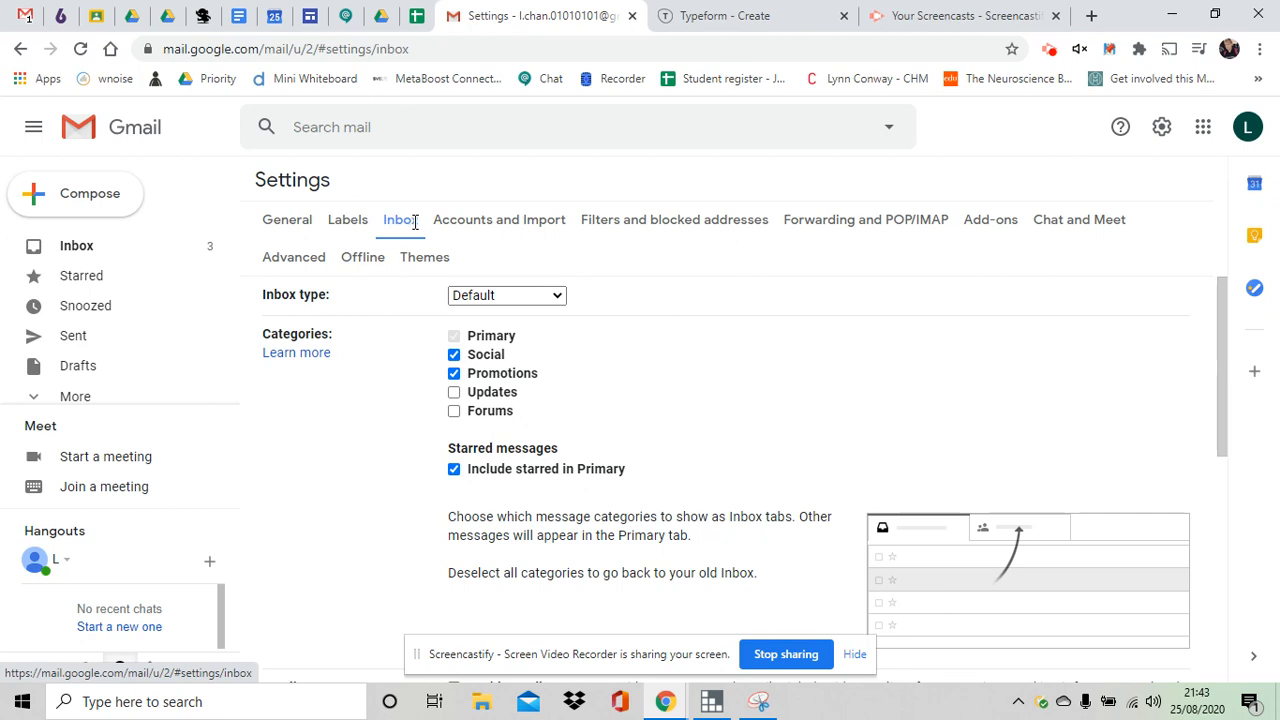
mouse_move(486, 346)
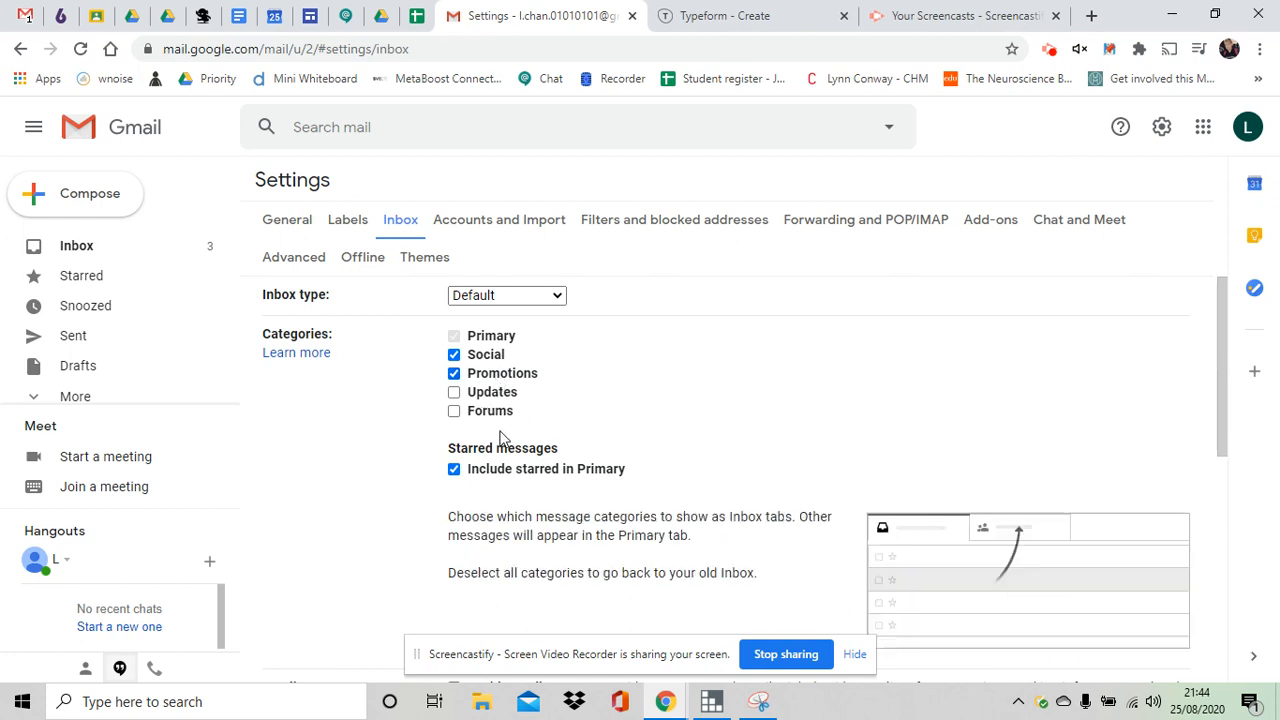
mouse_move(456, 398)
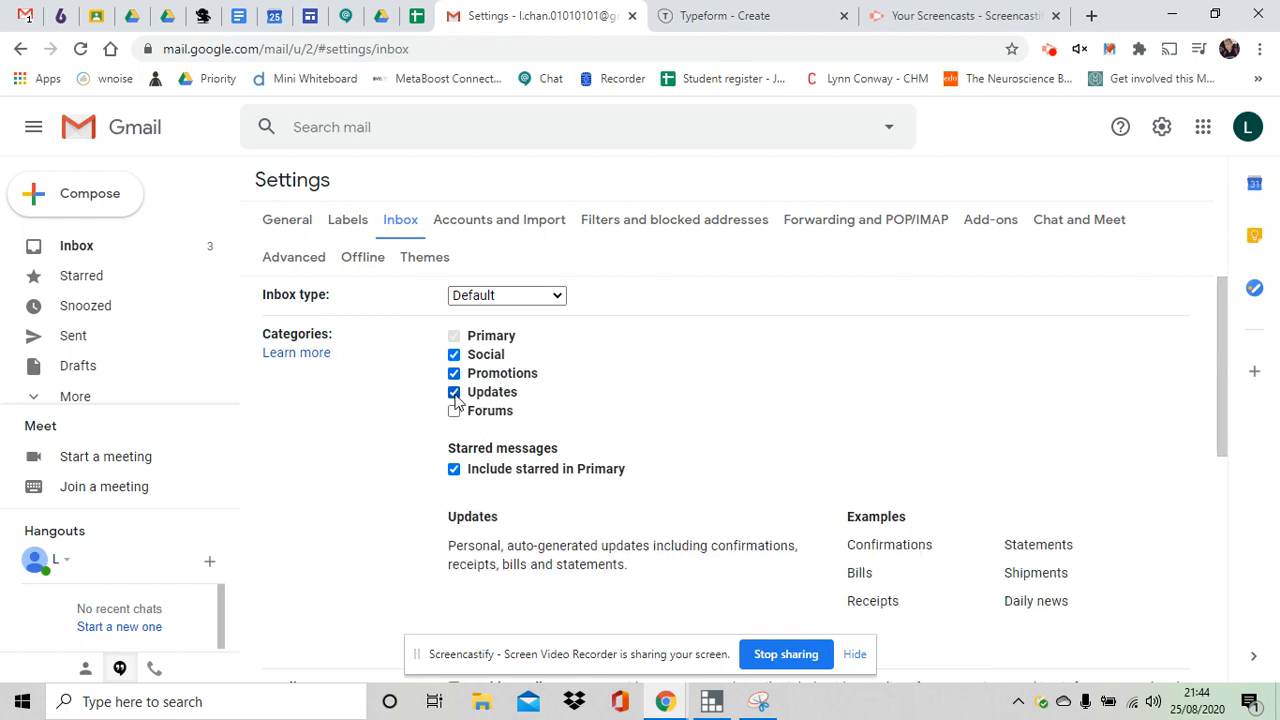
mouse_move(500, 410)
left_click_drag(658, 656, 960, 389)
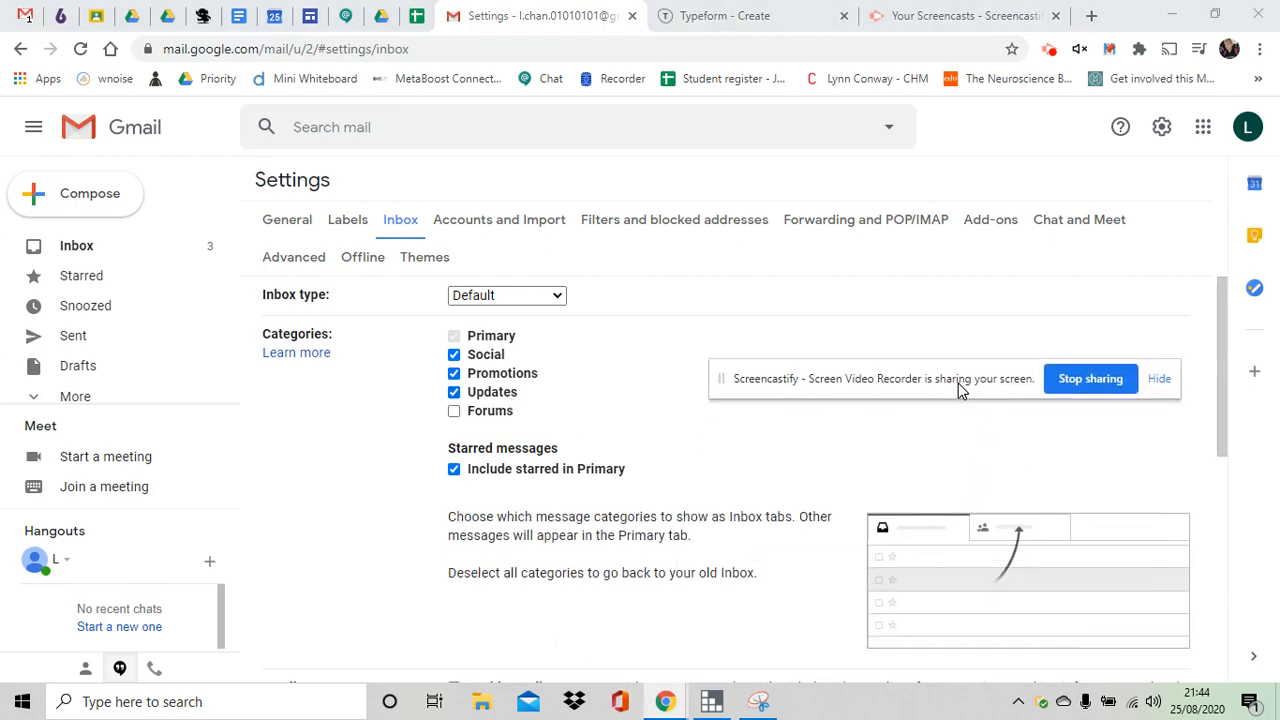
scroll(598, 335, "down", 10)
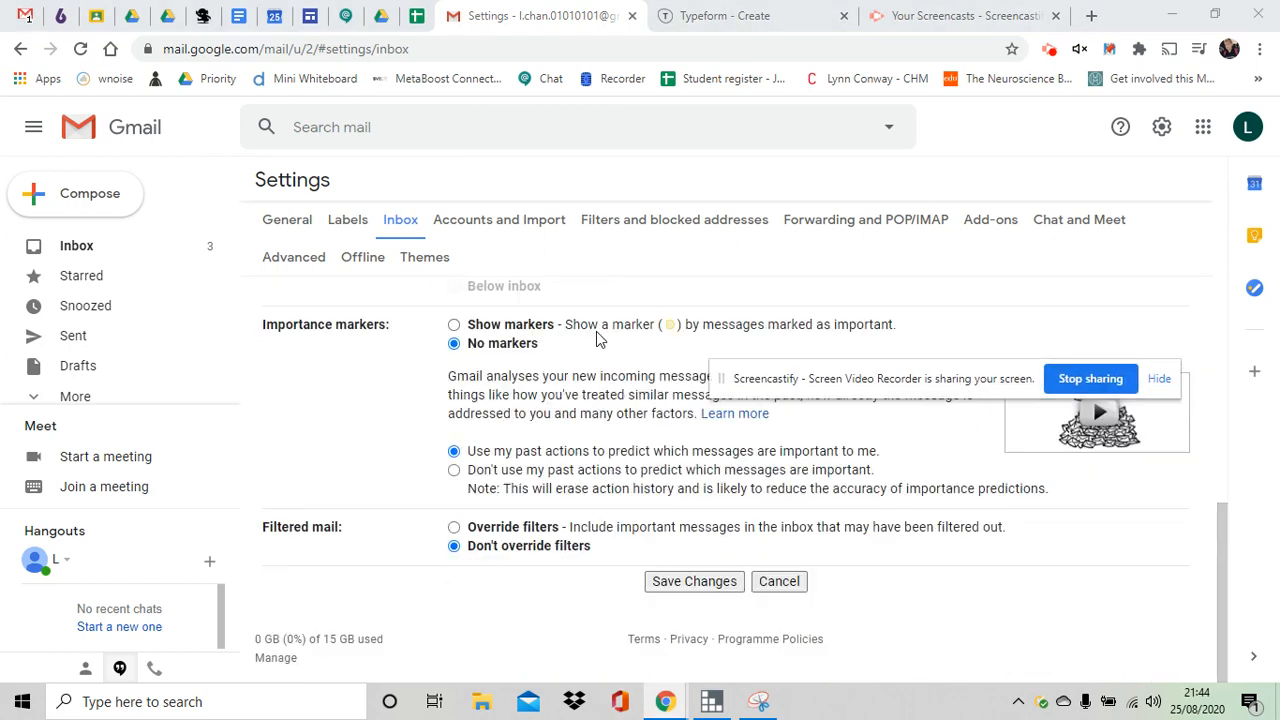
left_click(695, 584)
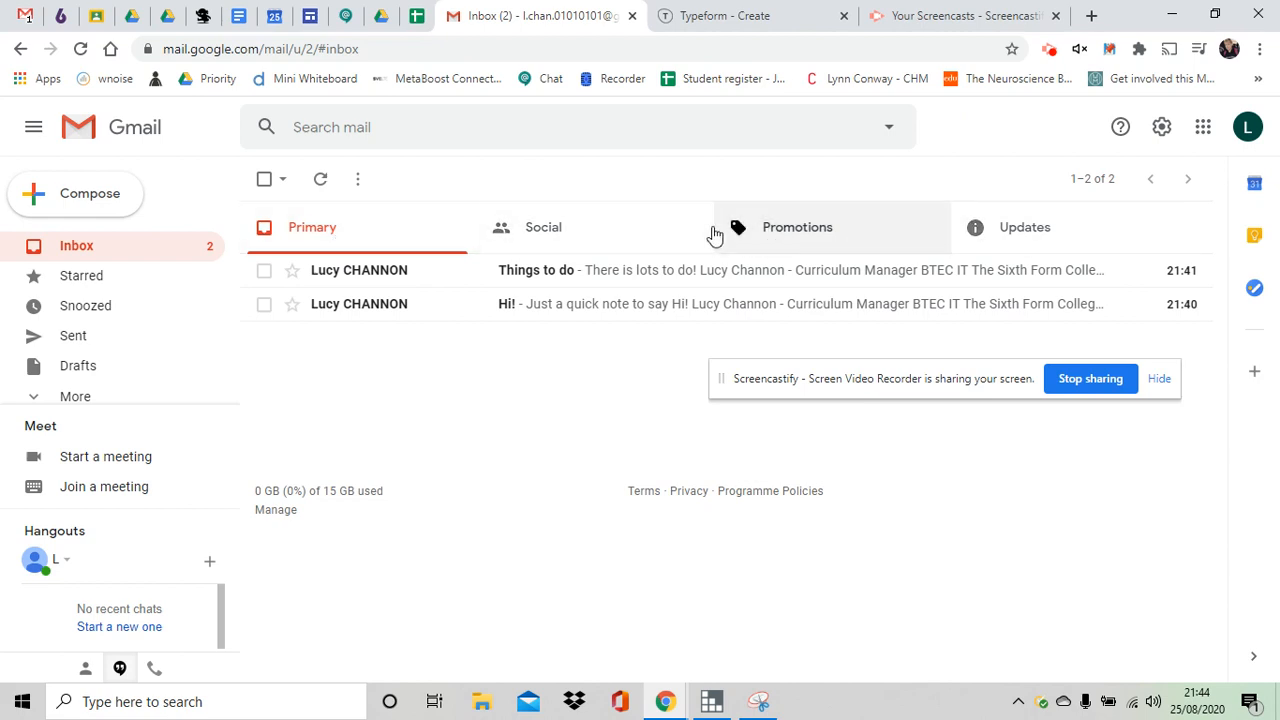
Check which messages are sorted into the Updates category and return to Primary.
left_click(1033, 240)
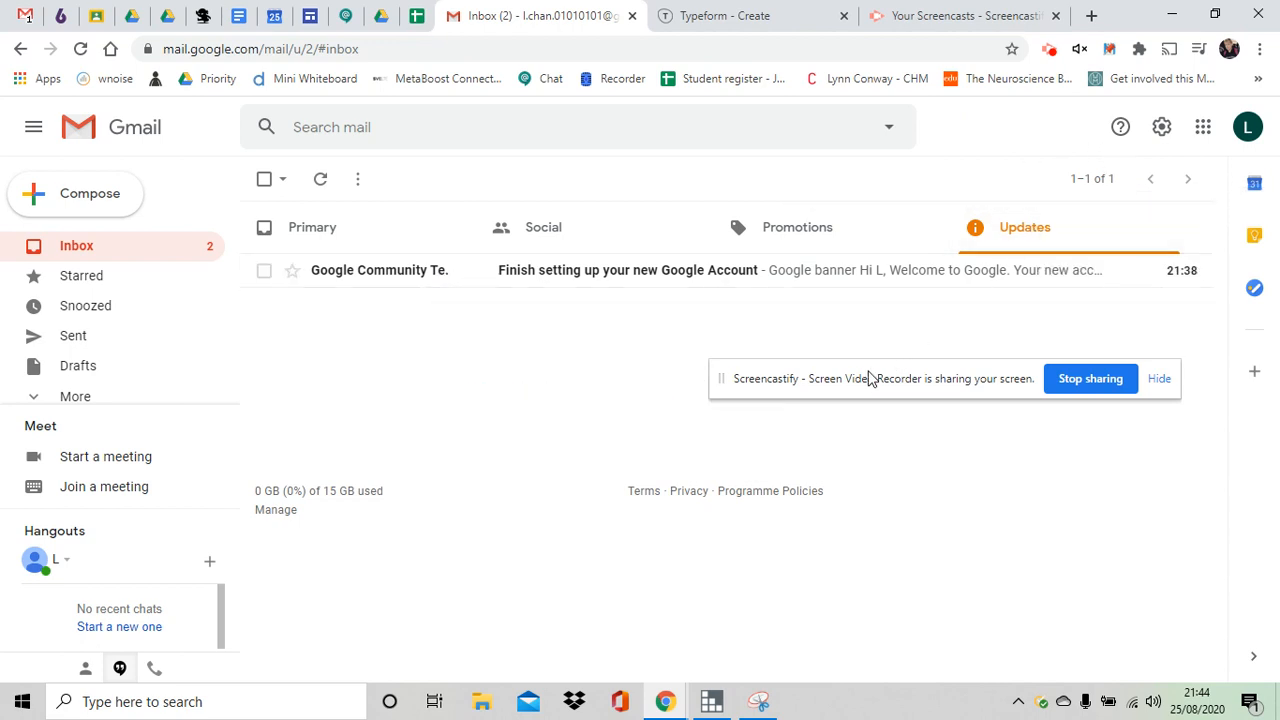
left_click_drag(871, 376, 1031, 634)
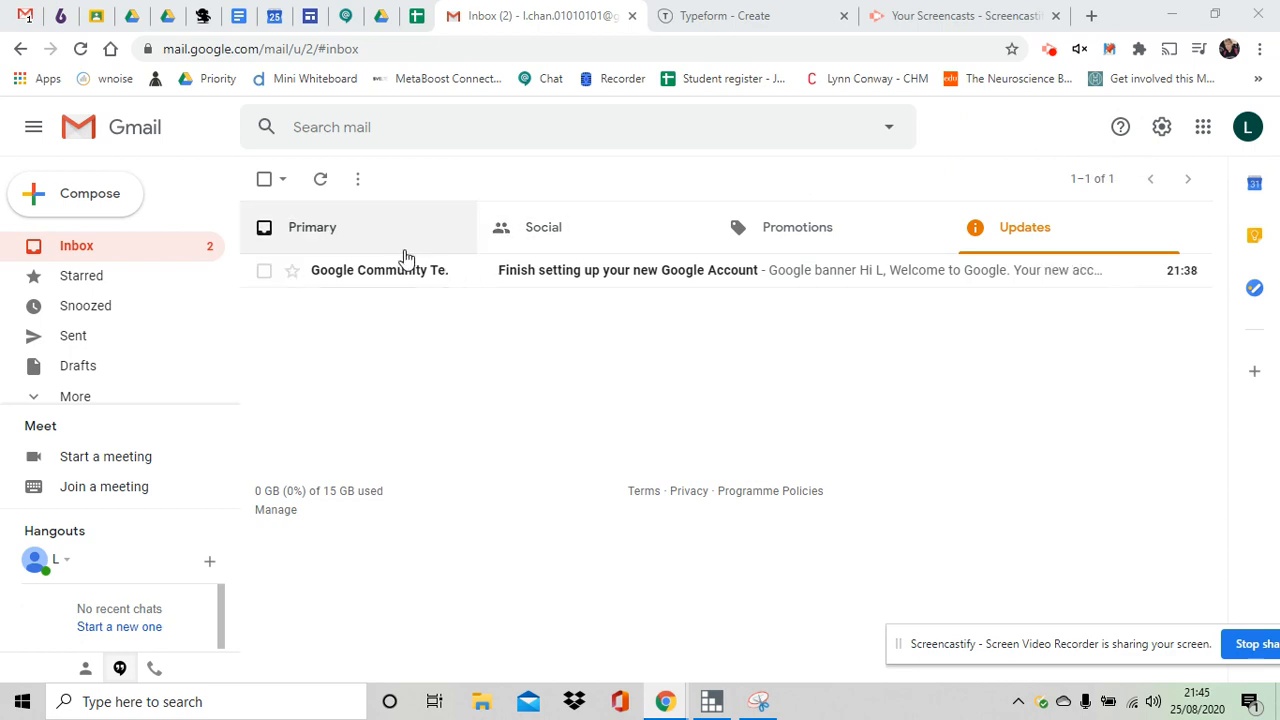
left_click(375, 229)
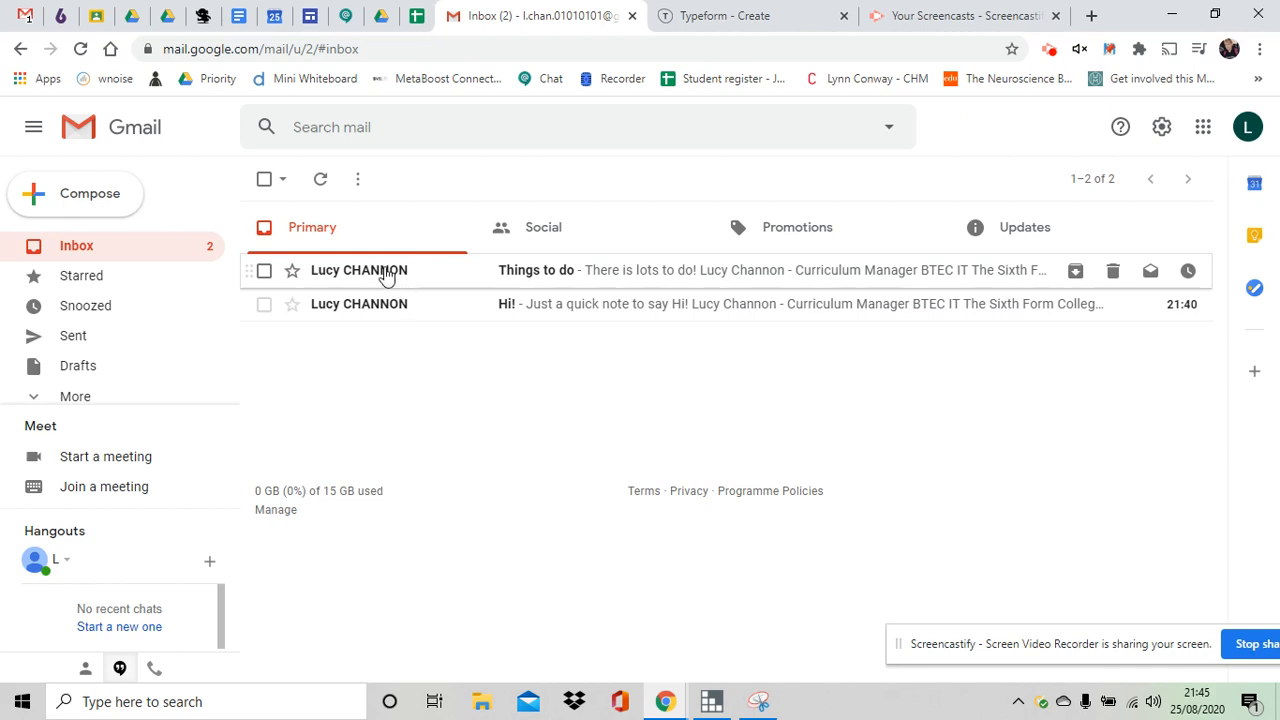
Open the "Hi!" message and start a filter for messages like it, using its sender as the criterion.
mouse_move(387, 276)
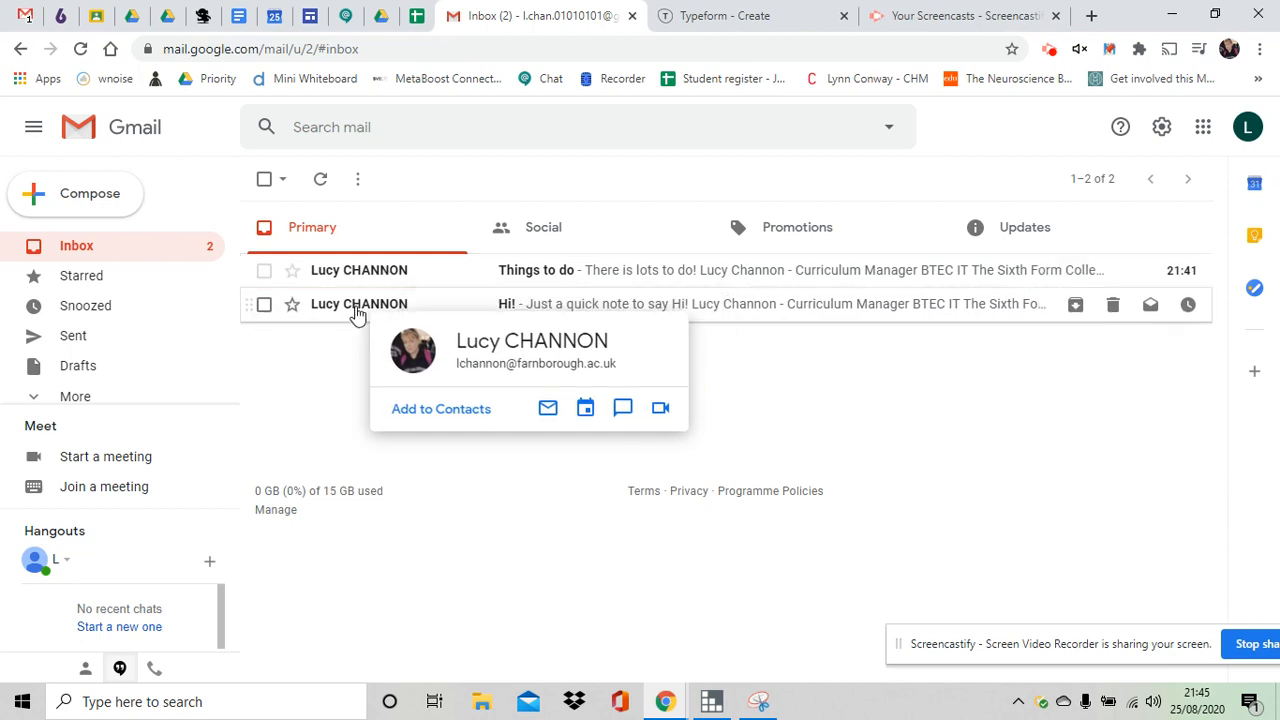
left_click(357, 305)
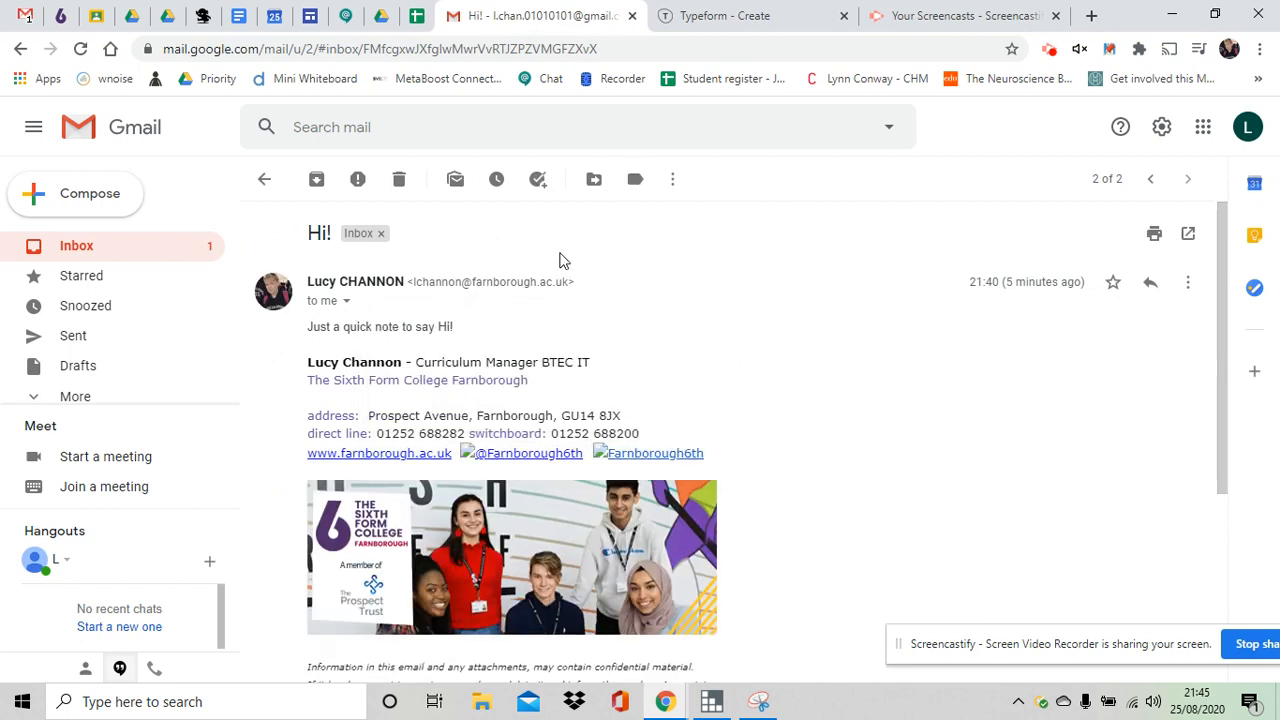
left_click(673, 182)
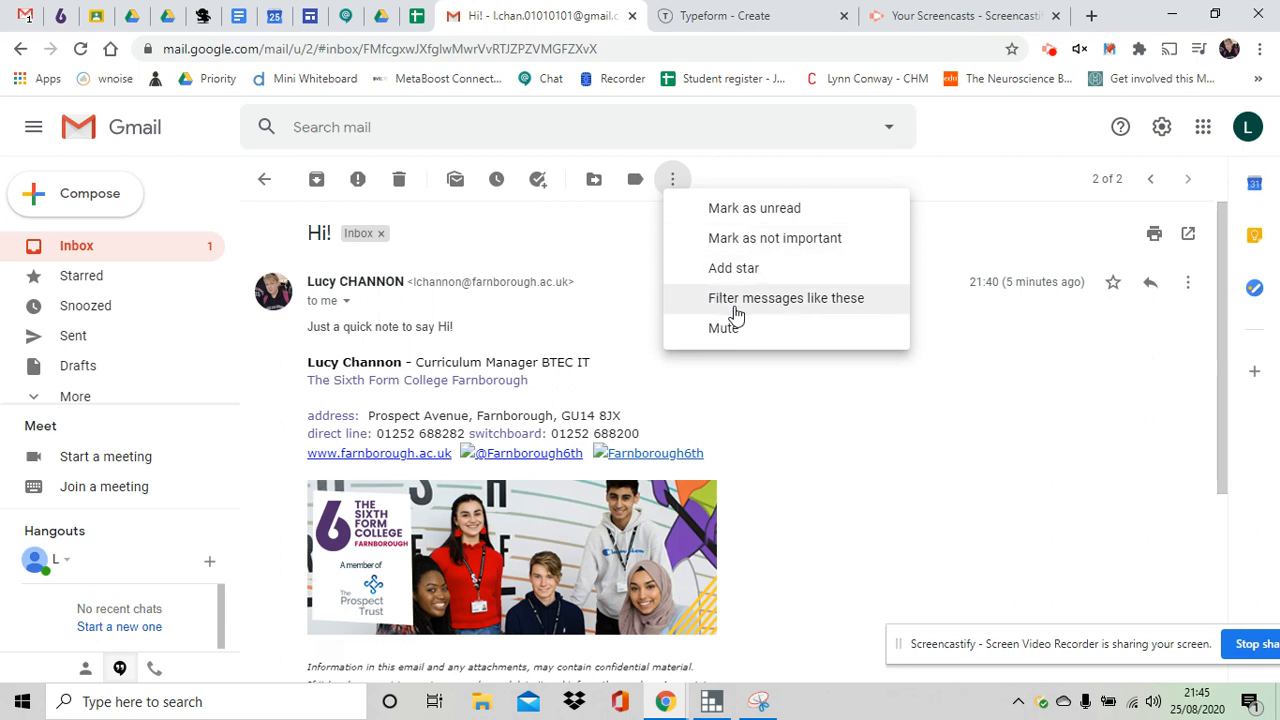
left_click(815, 305)
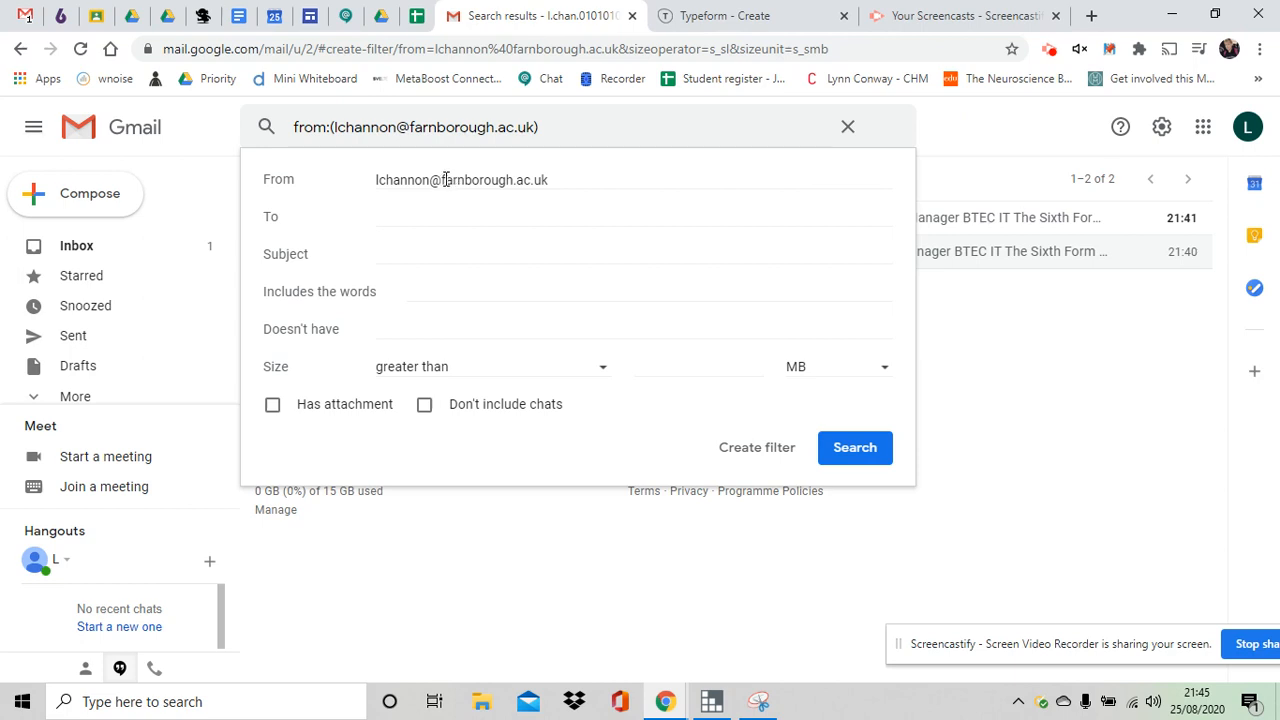
left_click(757, 450)
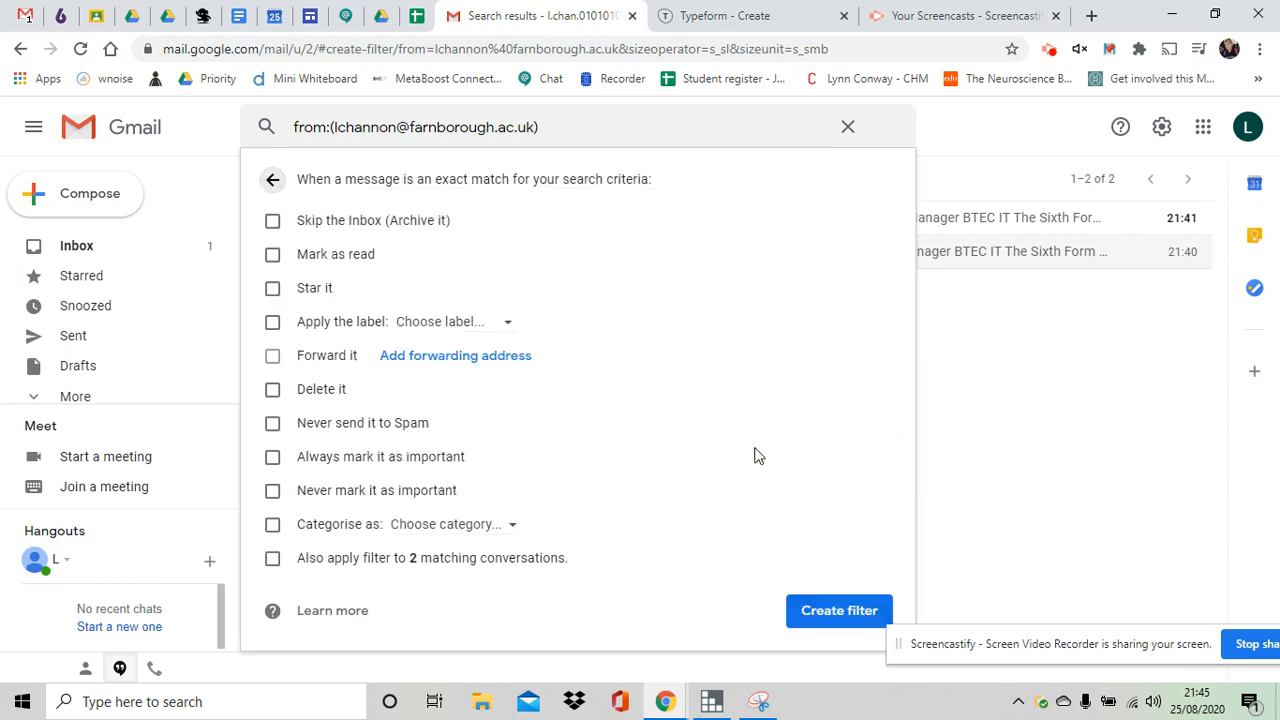
Create the filter with a new label showing the sender's first name and last initial, also applying it to existing matching conversations.
left_click(276, 323)
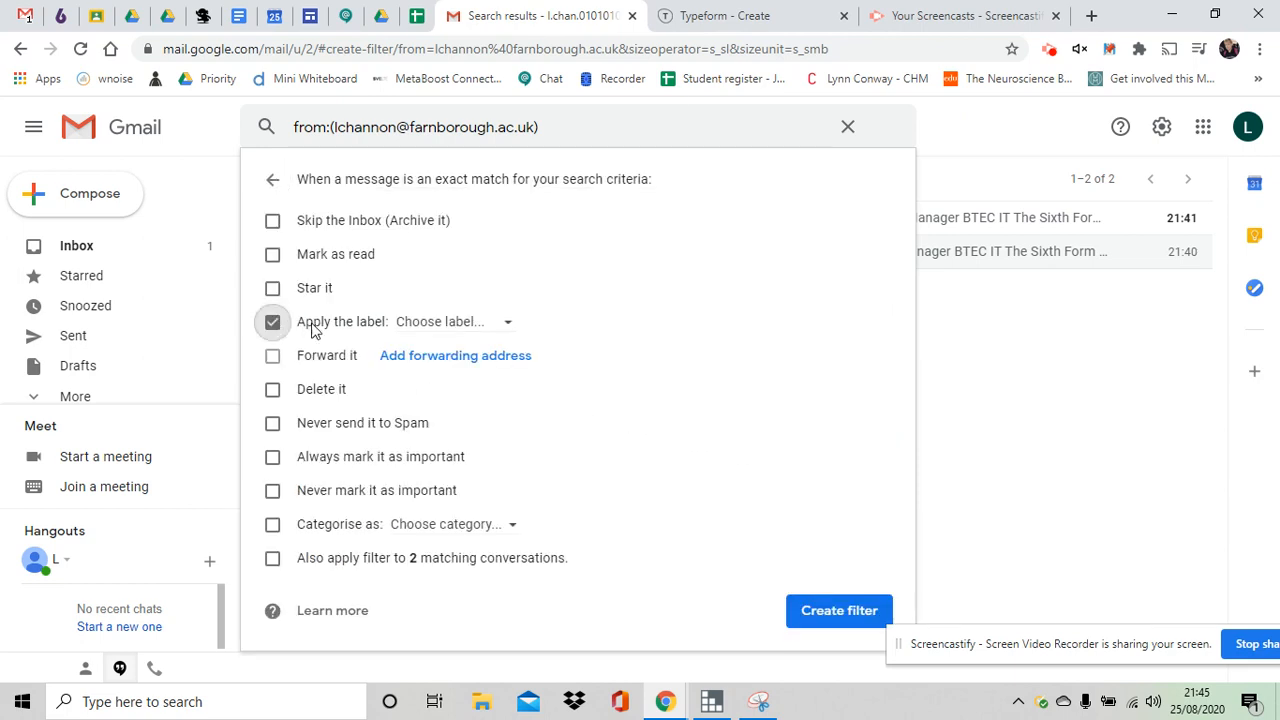
left_click(506, 323)
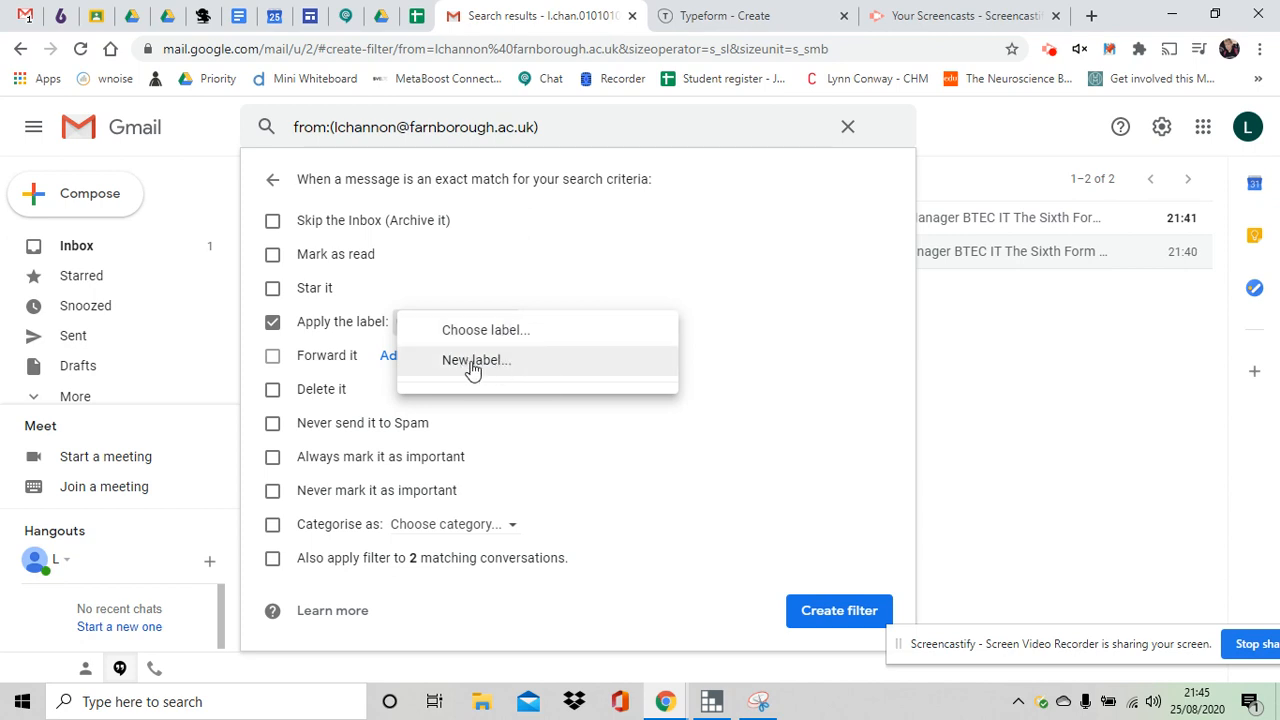
left_click(474, 362)
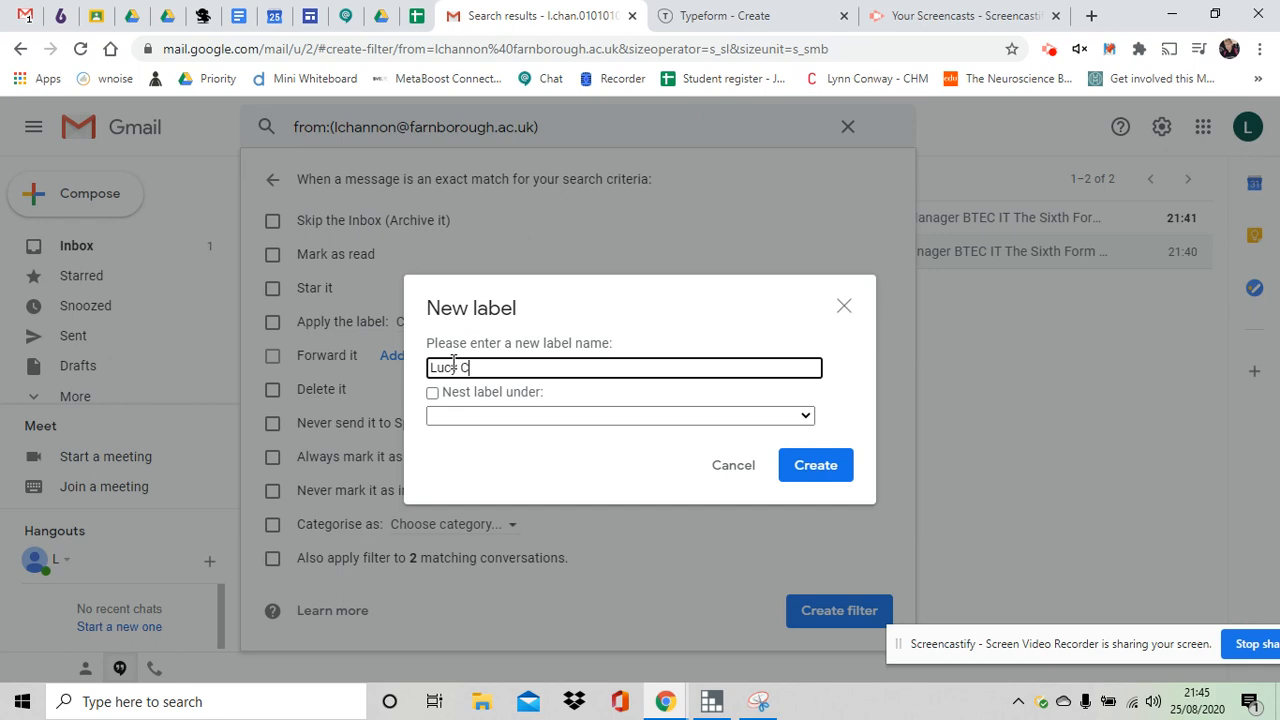
type("Lucy C")
left_click(815, 468)
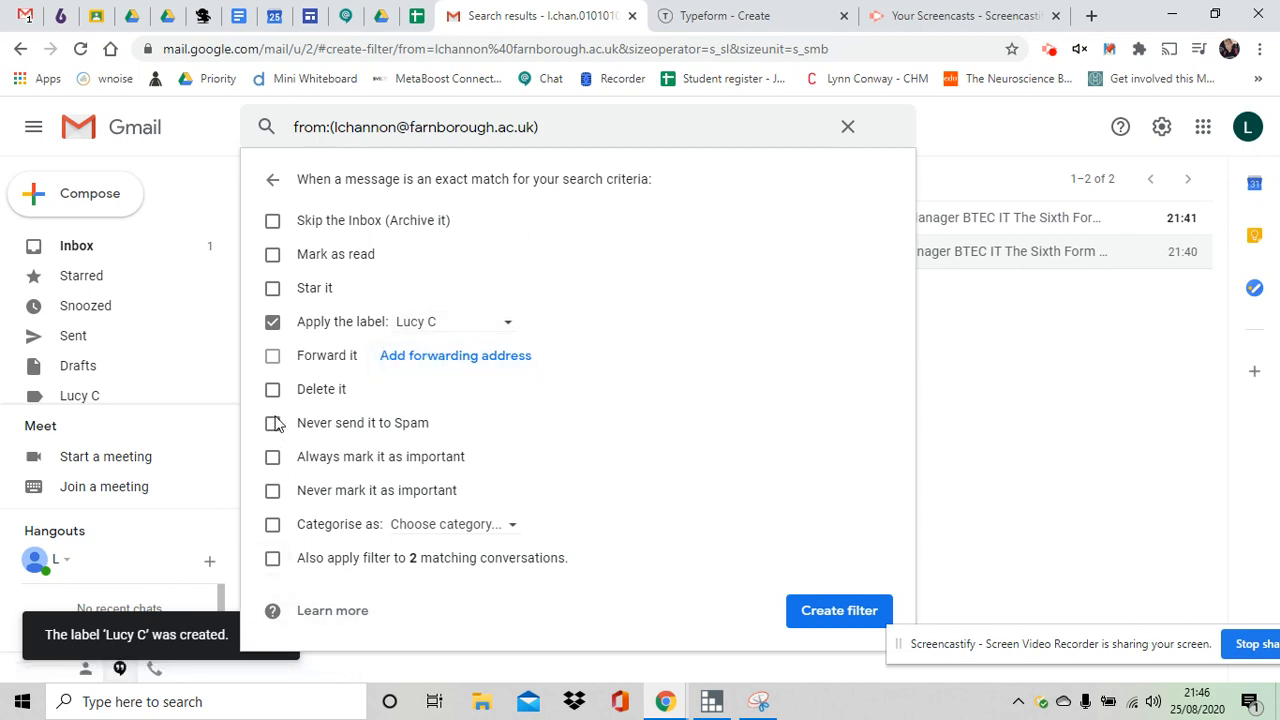
left_click(273, 560)
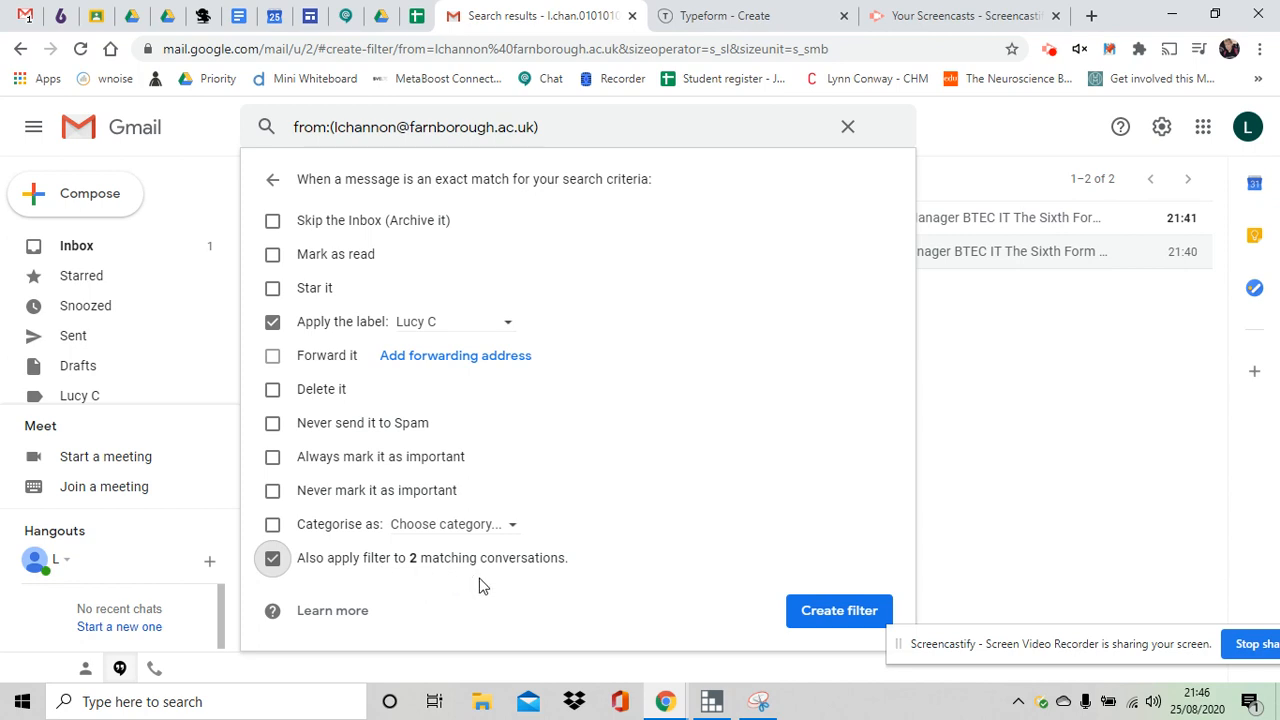
left_click(839, 611)
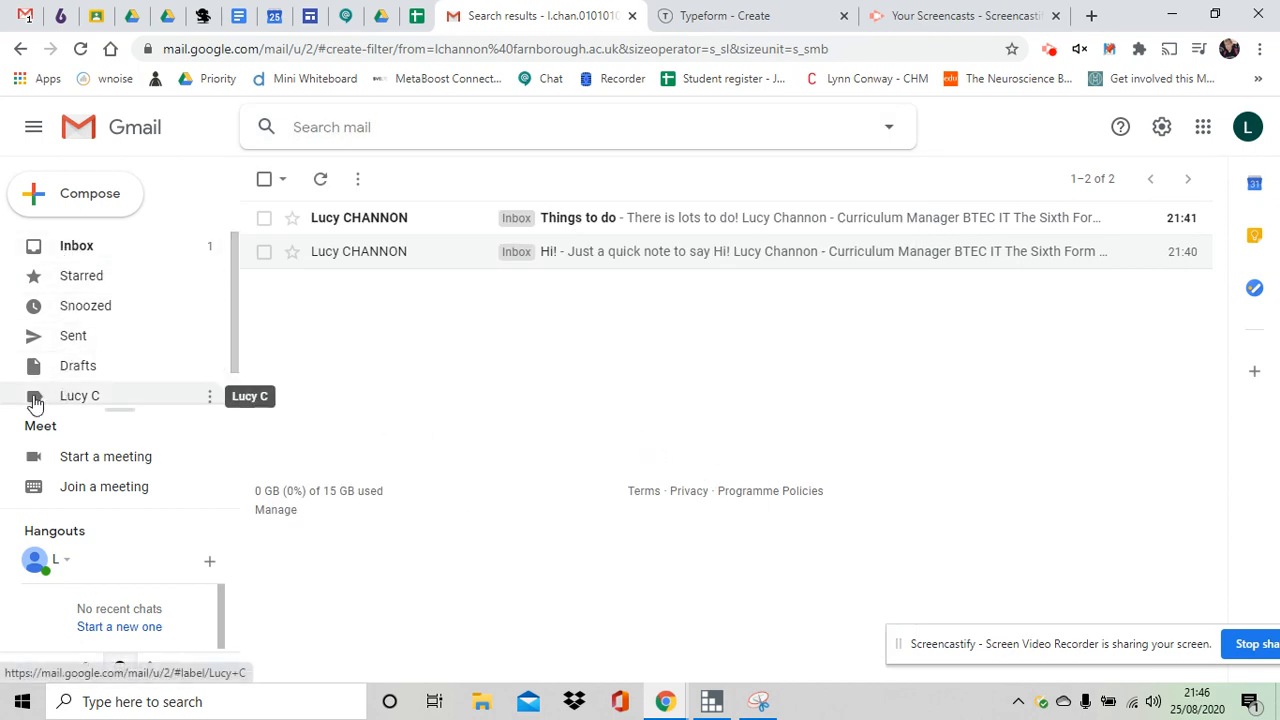
Set the colour of the new sender label to orange-red.
left_click(211, 400)
mouse_move(335, 332)
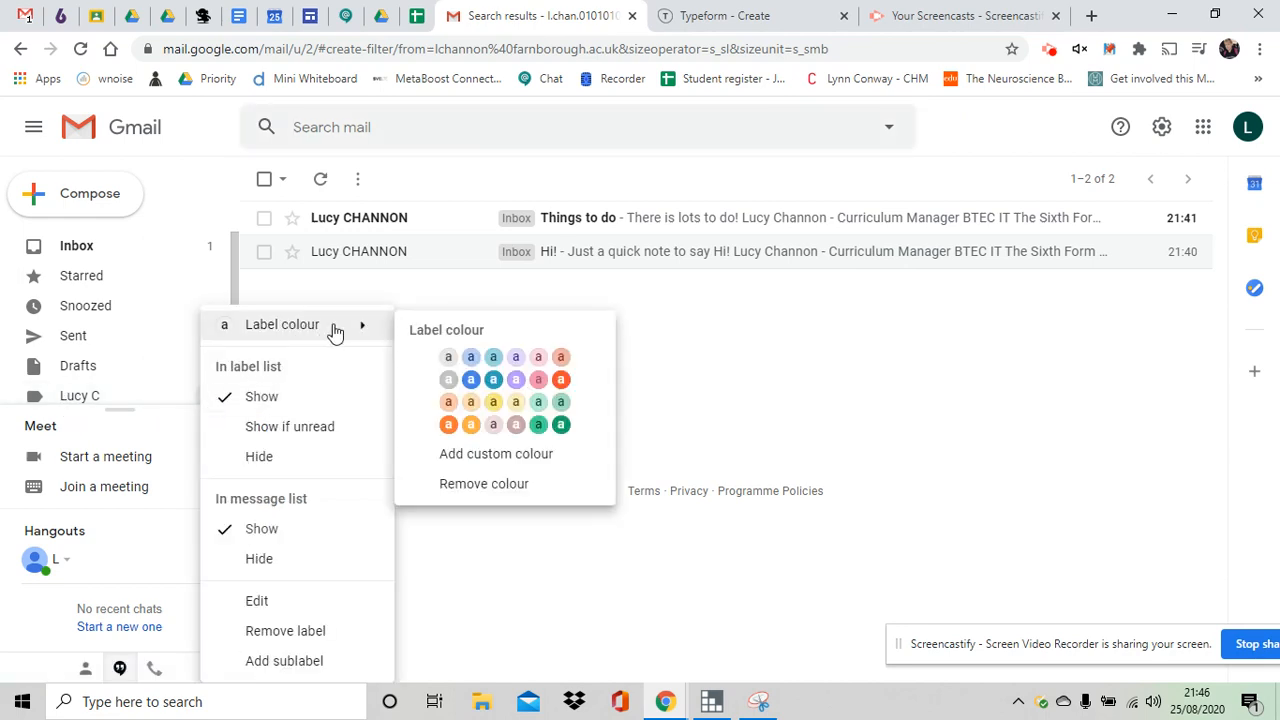
left_click(561, 382)
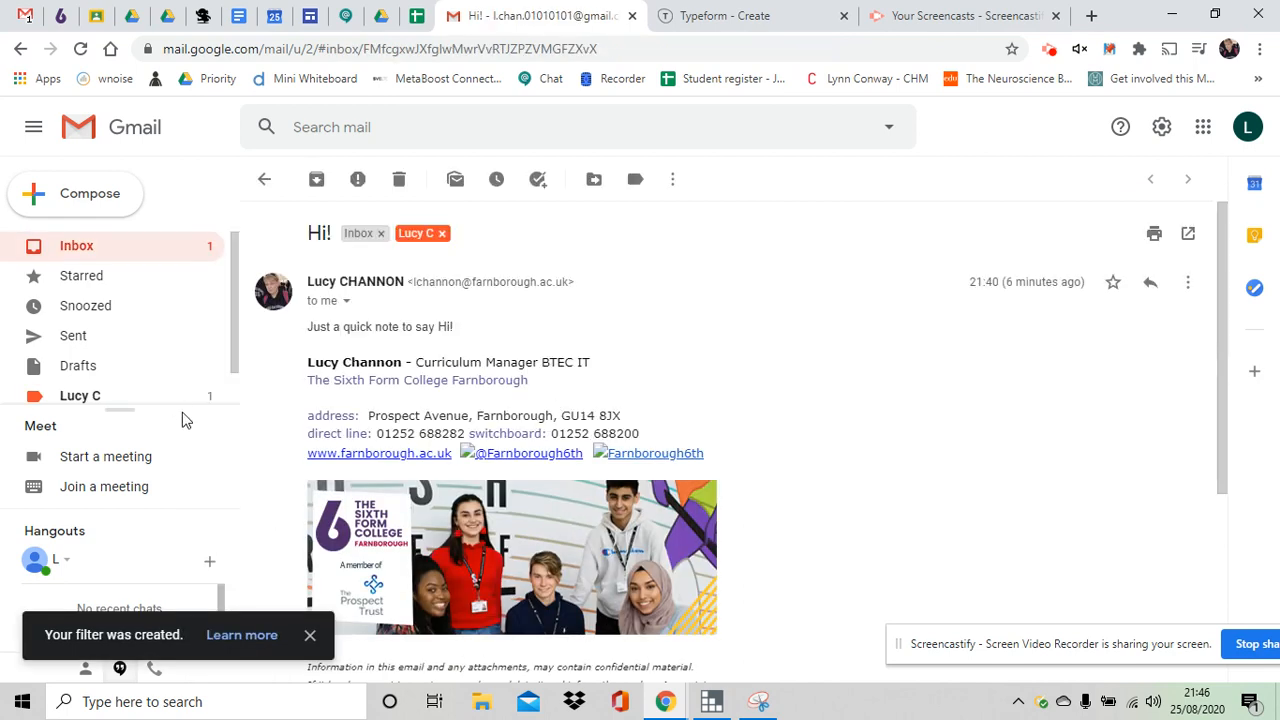
View the messages filed under the sender label and return to the inbox.
scroll(95, 395, "down", 1)
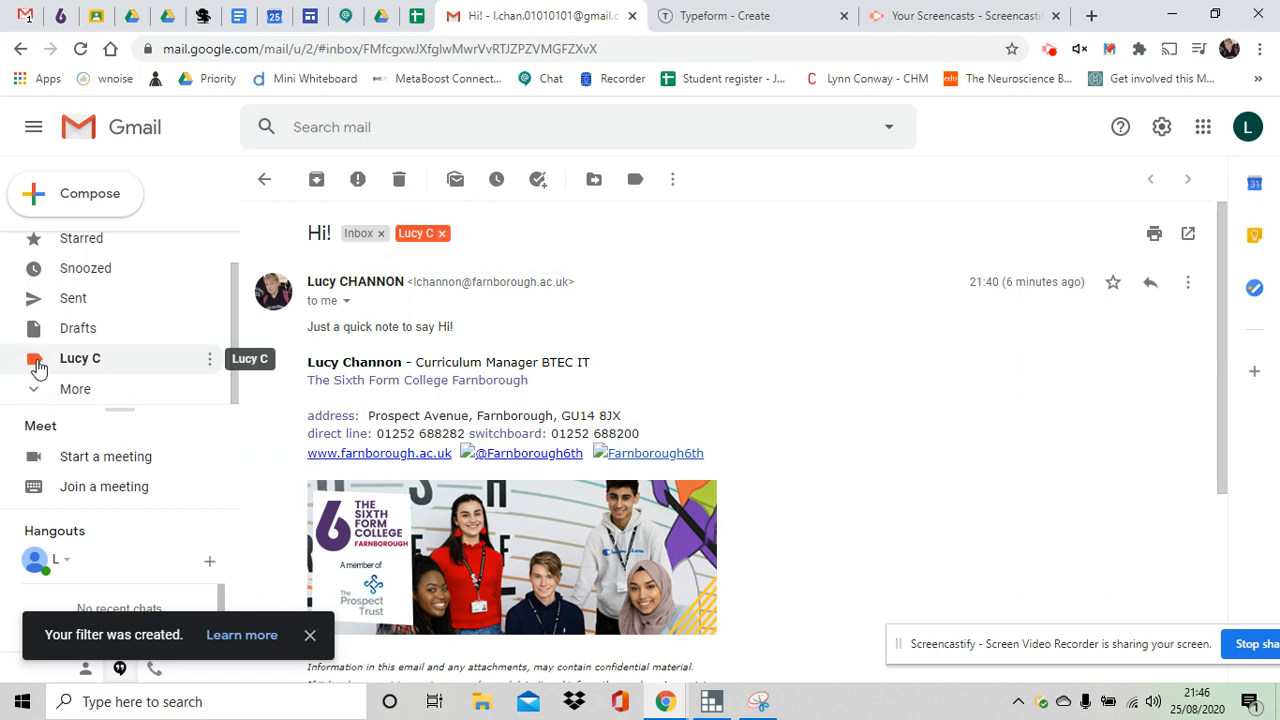
left_click(83, 366)
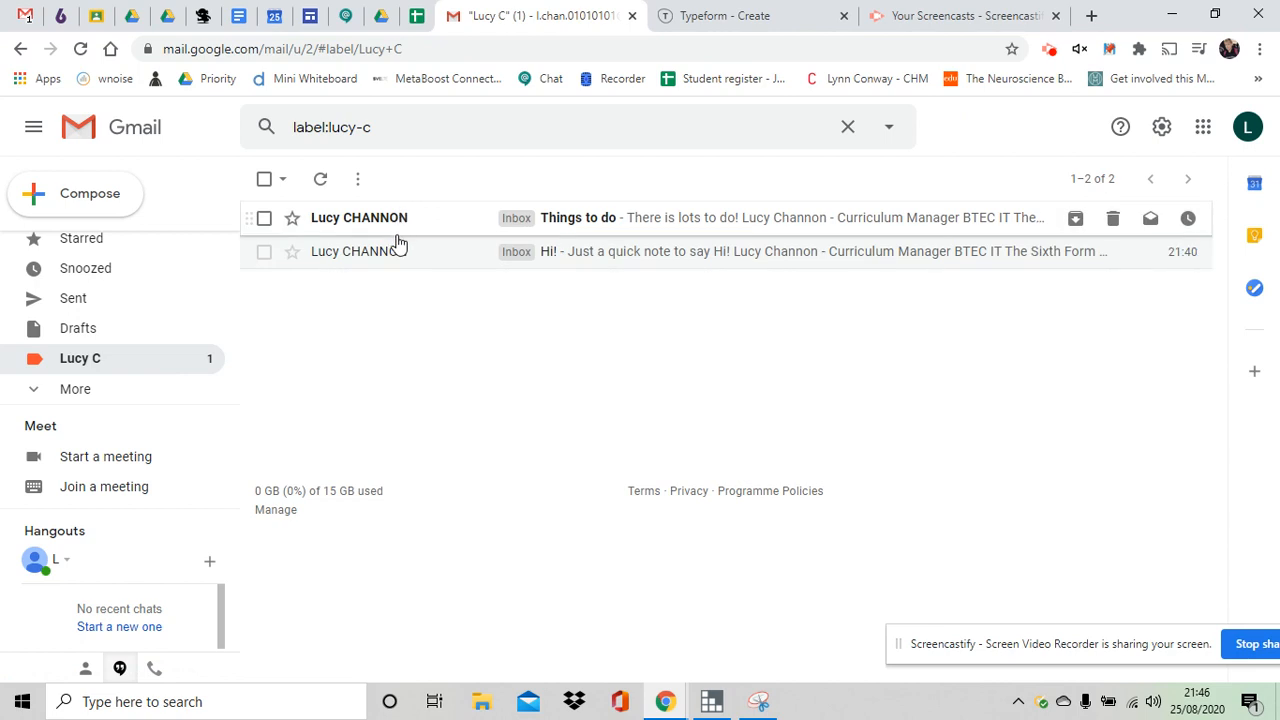
scroll(117, 360, "up", 1)
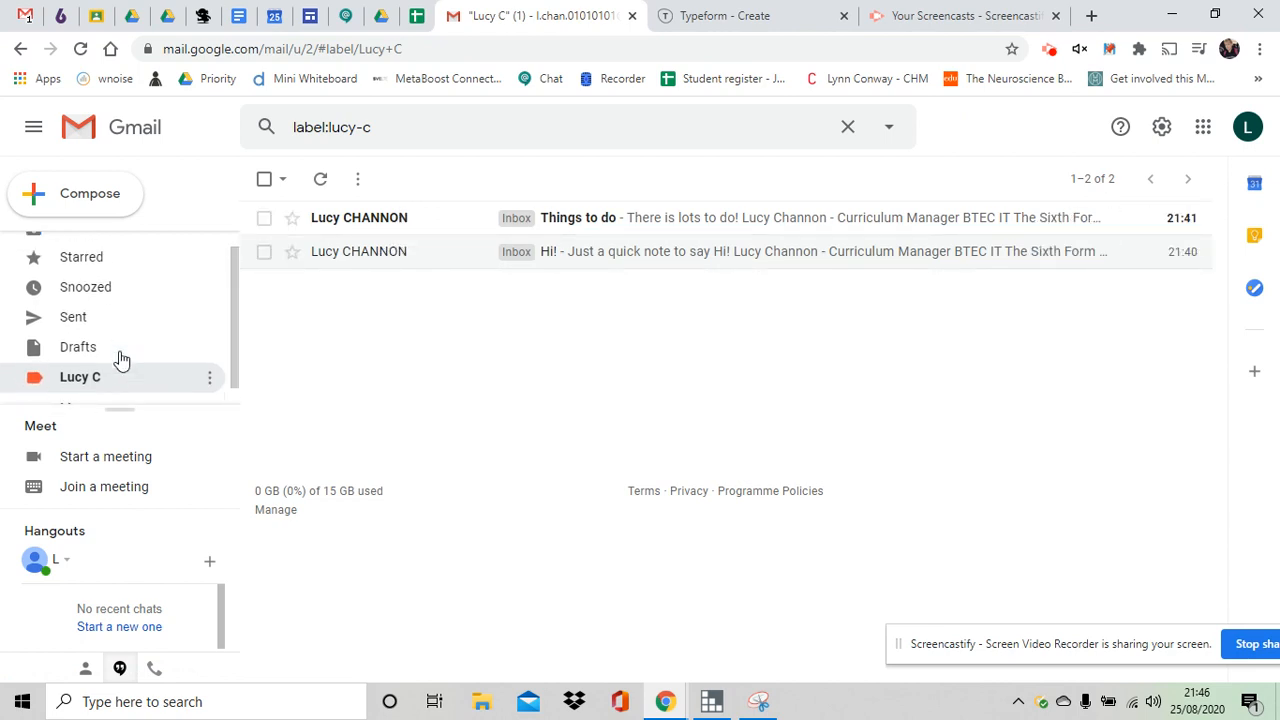
left_click(83, 250)
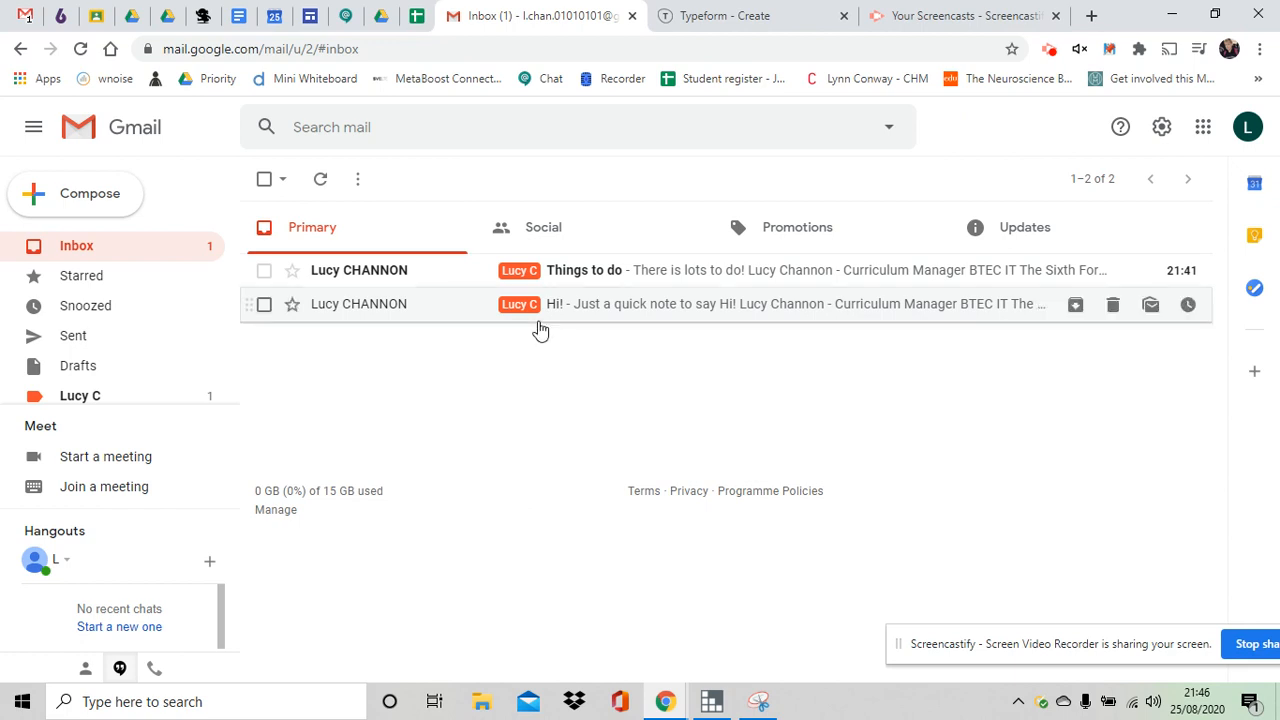
Remove the Inbox label from the "Hi!" message and go back to the inbox.
left_click(605, 310)
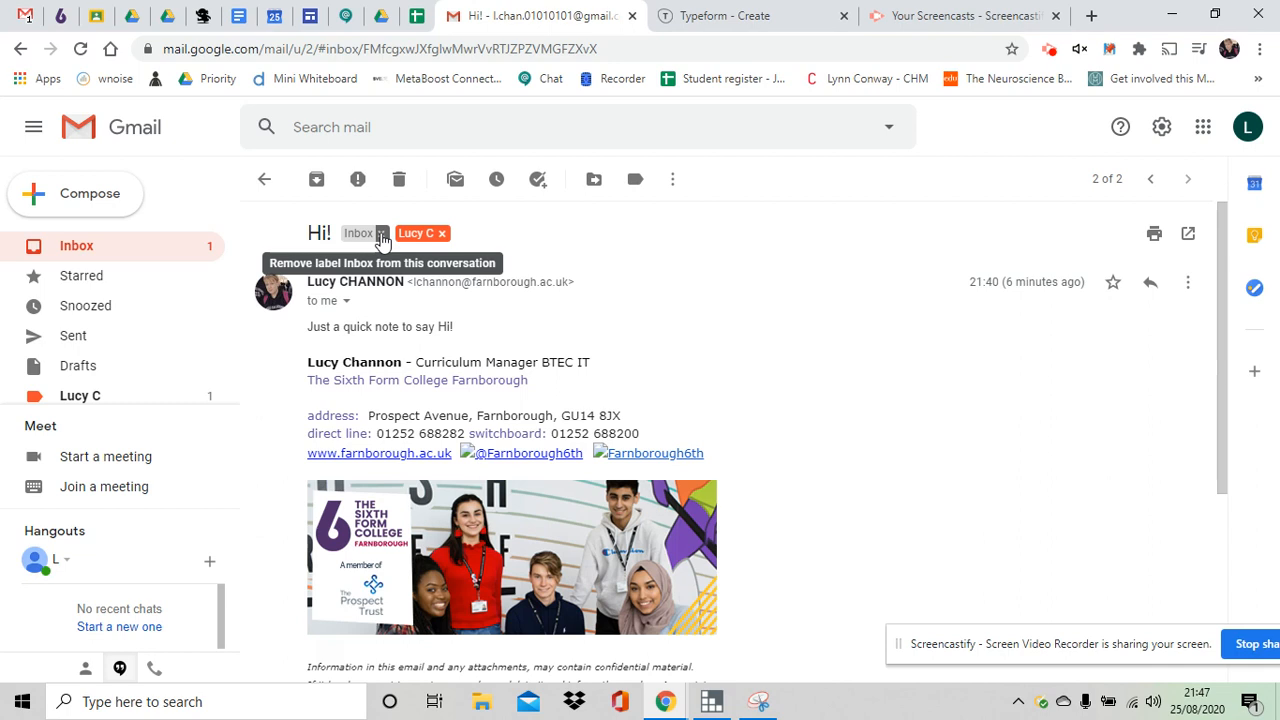
left_click(381, 233)
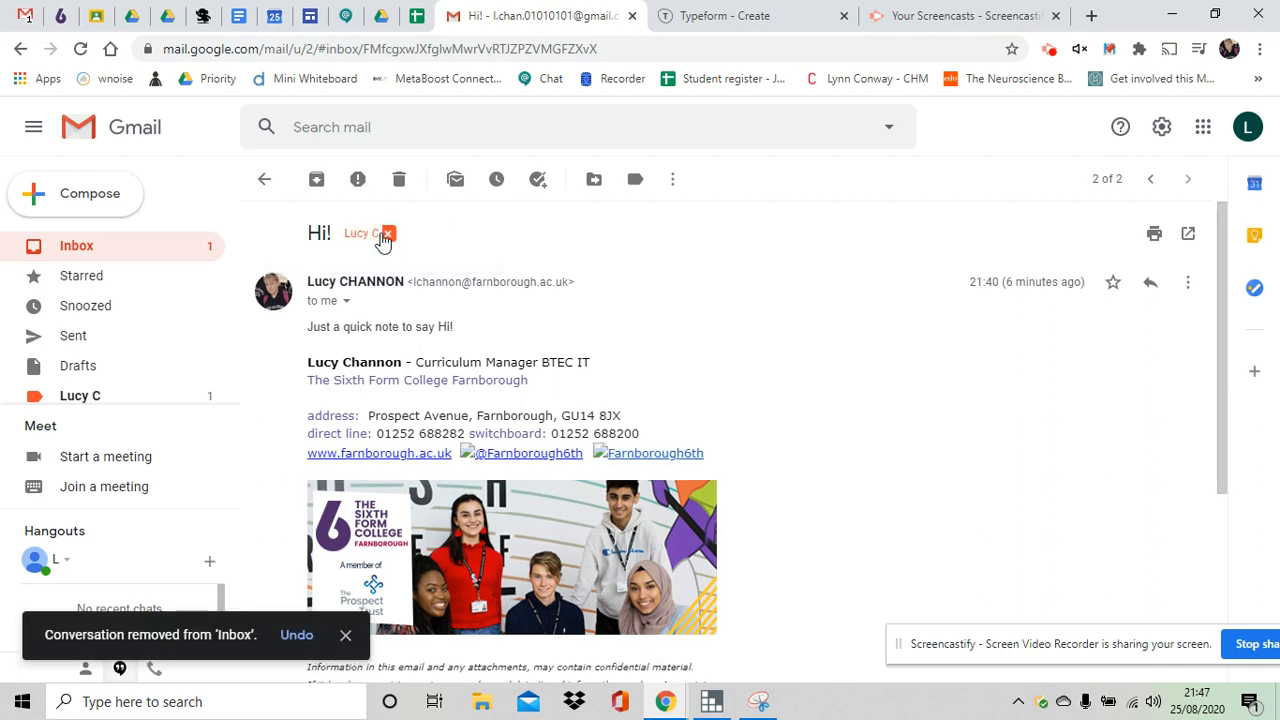
left_click(68, 250)
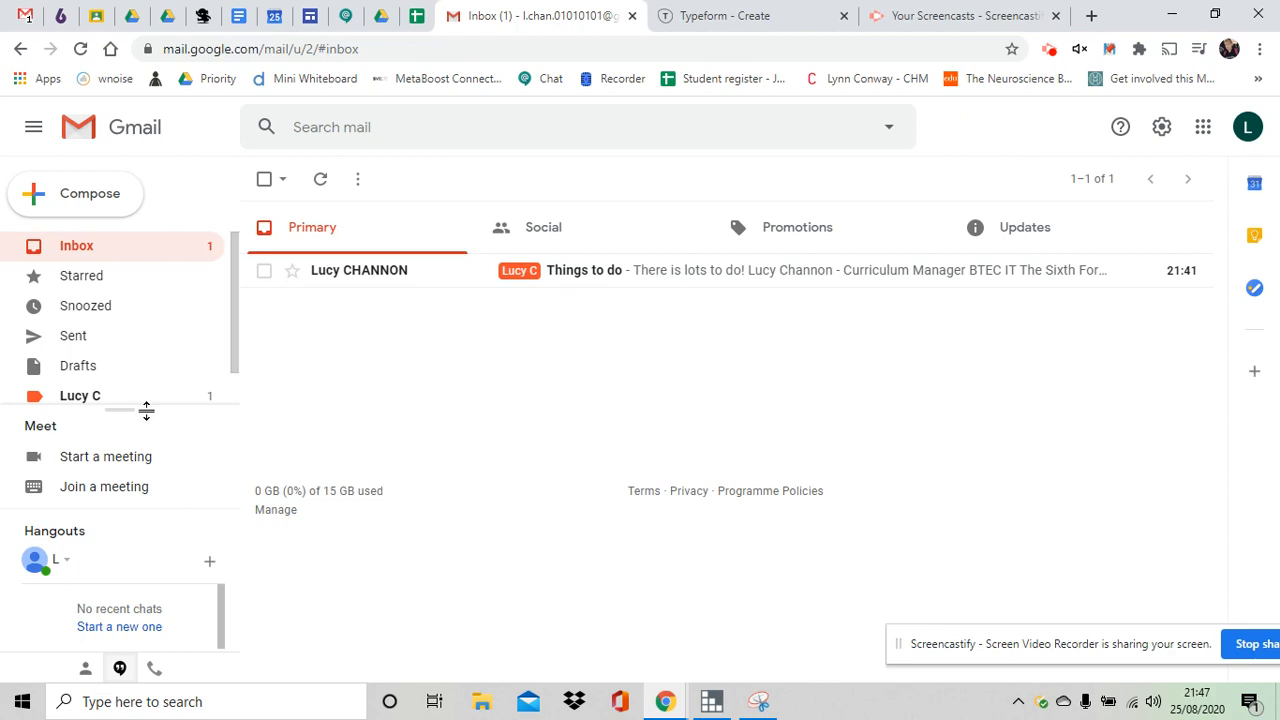
Check that the "Hi!" message is still filed under the sender label, and return to the inbox.
left_click(84, 398)
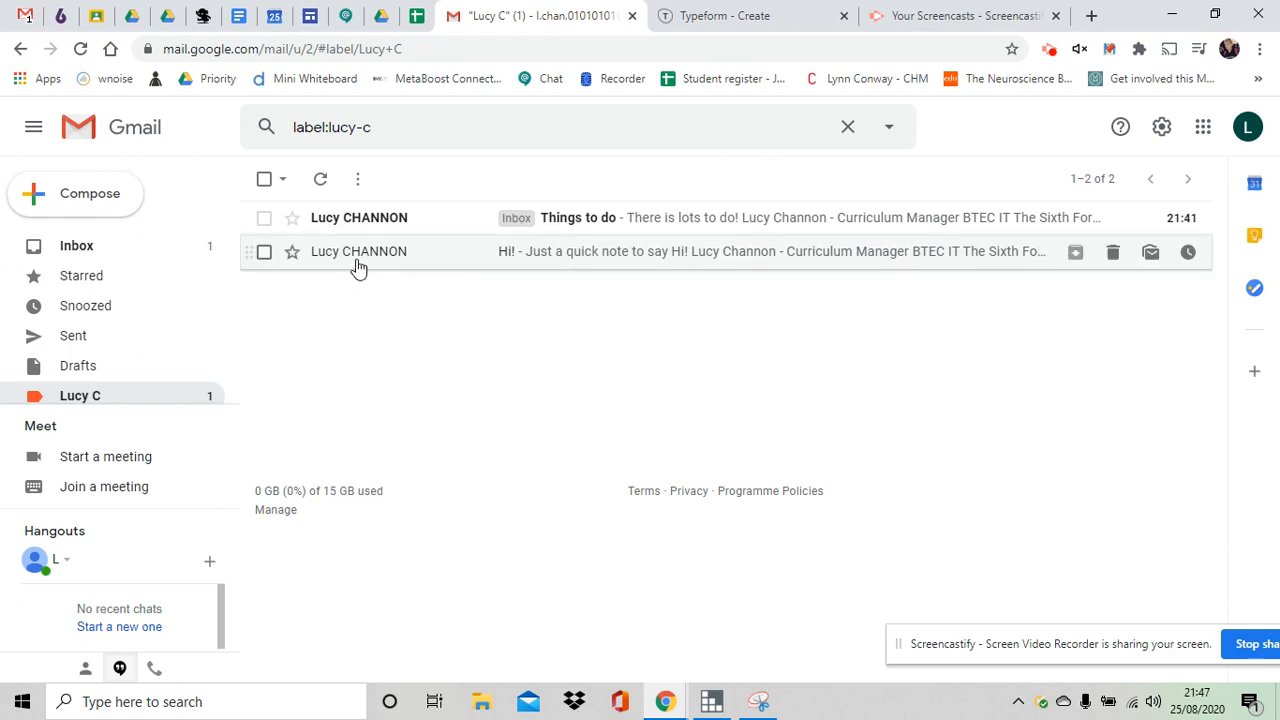
left_click(78, 248)
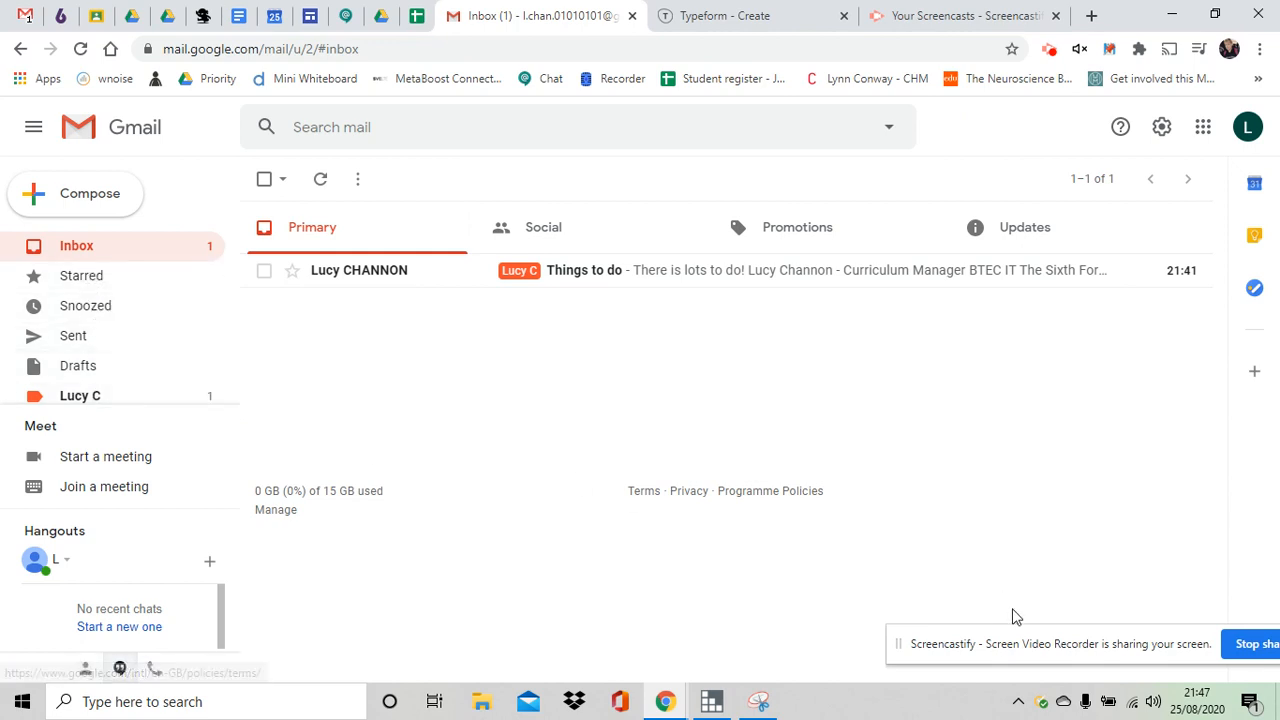
left_click_drag(1083, 643, 650, 600)
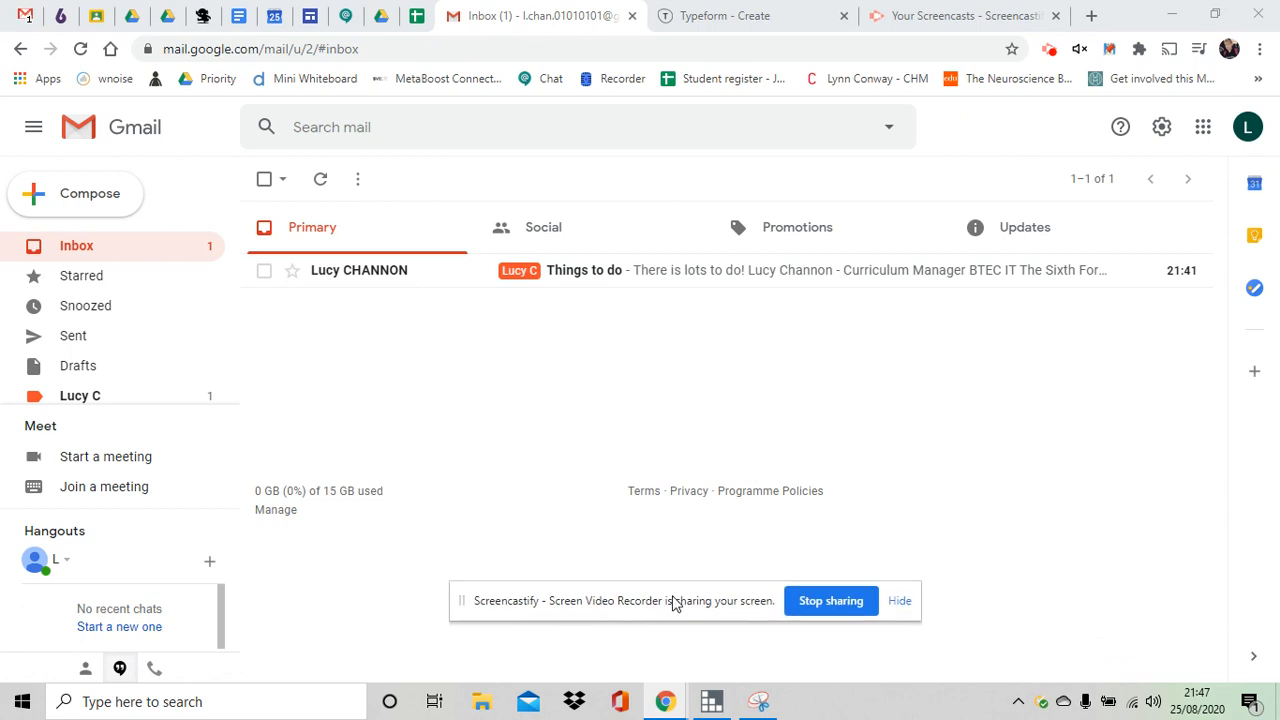